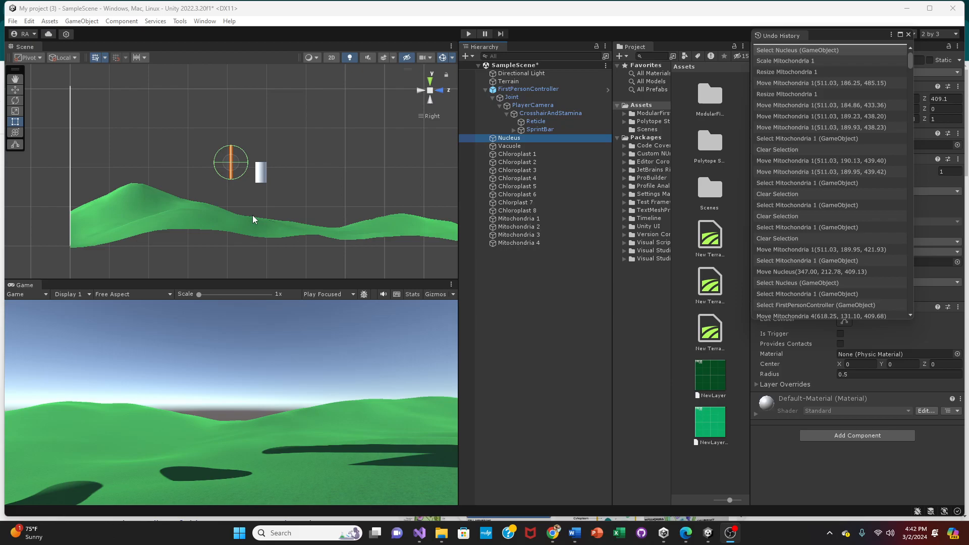
Step: Stretch the flat Nucleus along Z with the Rect tool into a full sphere, giving a Z scale of about 87.8
left_click(586, 138)
key("F2")
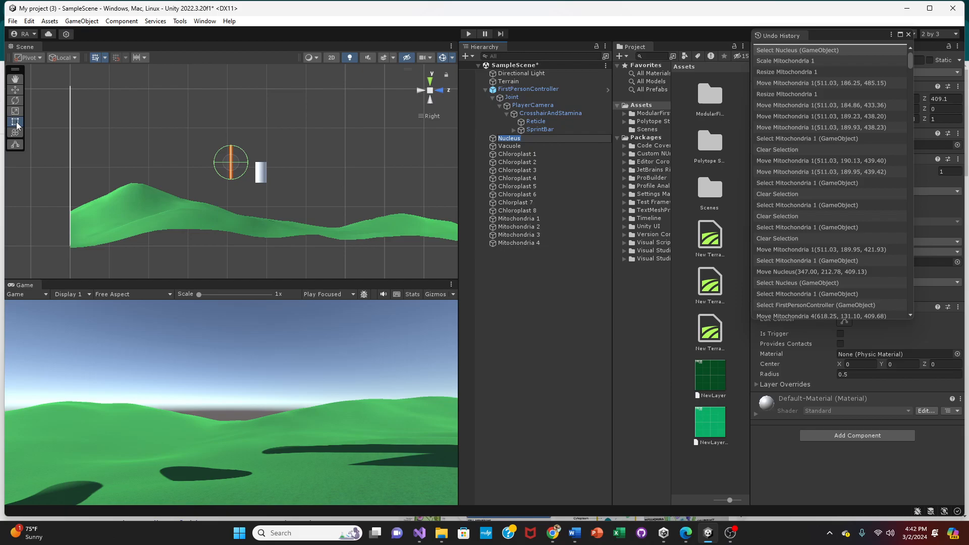
scroll(153, 150, "up", 5)
scroll(156, 153, "up", 3)
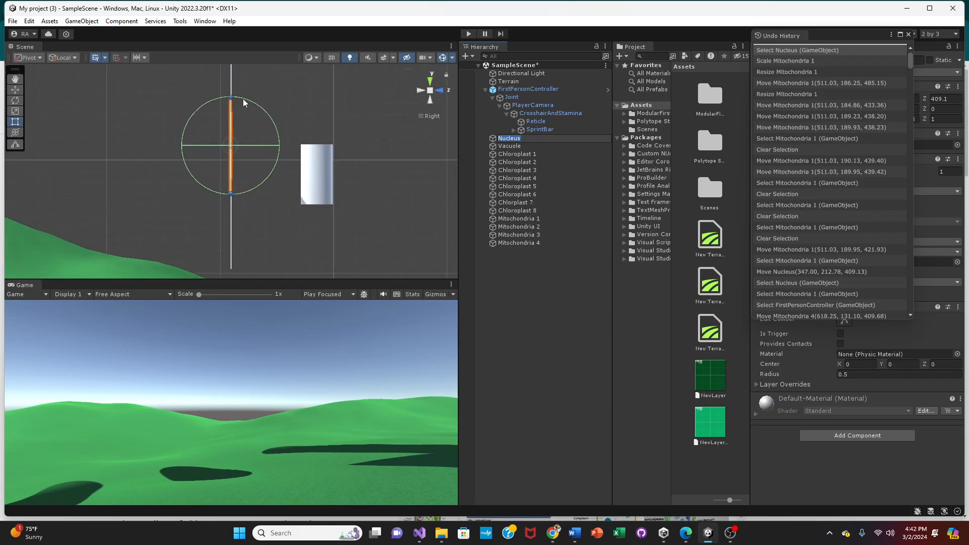
left_click(14, 111)
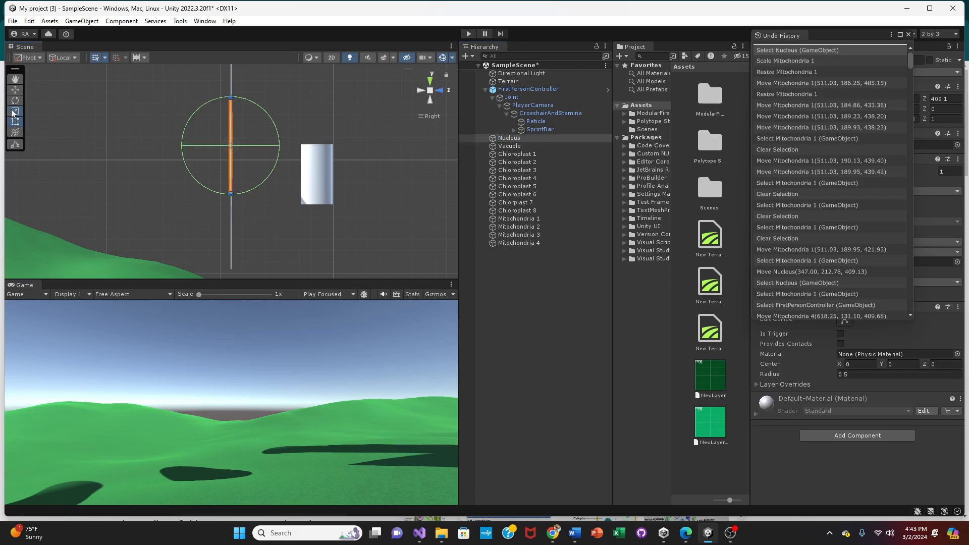
left_click(15, 122)
left_click_drag(229, 96, 131, 94)
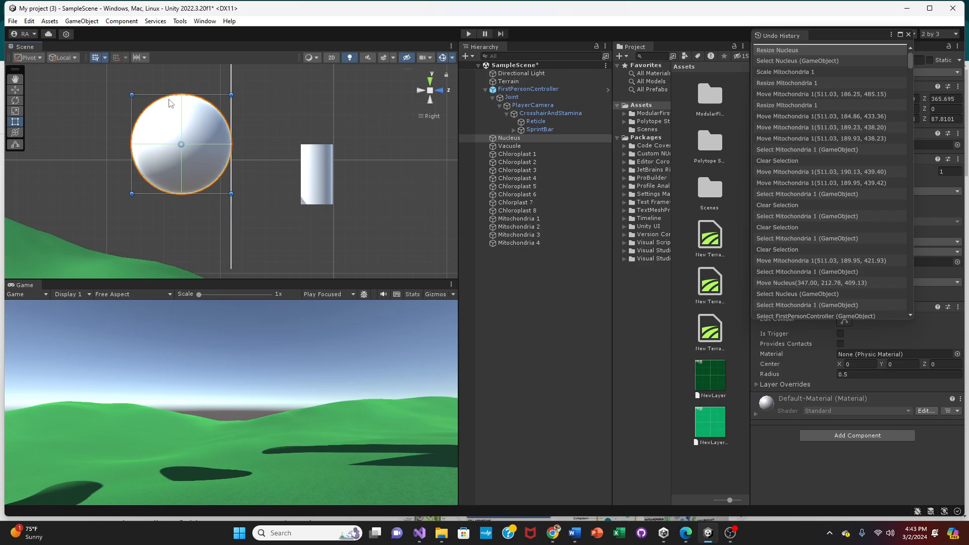
Step: Examine the Vacuole's thickness in the side view against the Nucleus and Mitochondria 1
left_click(323, 174)
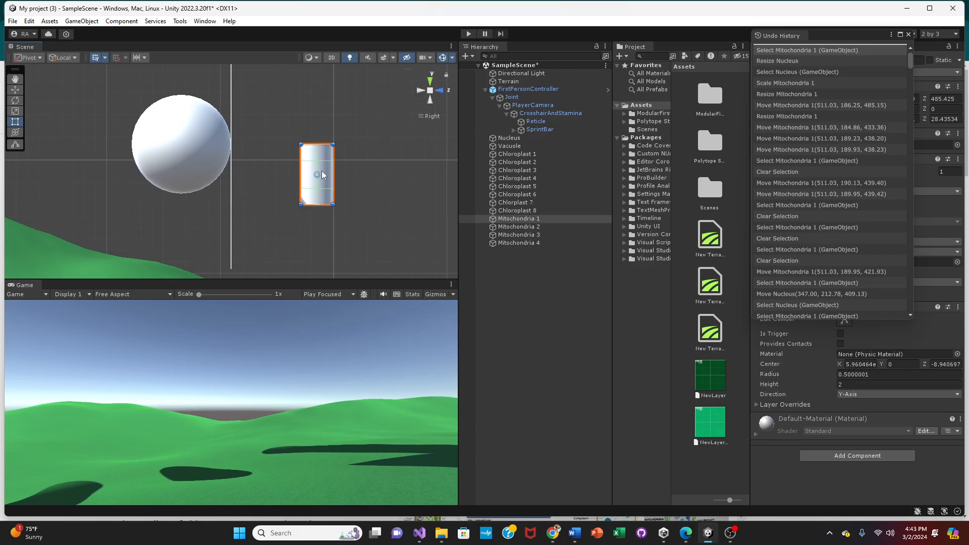
scroll(399, 167, "down", 6)
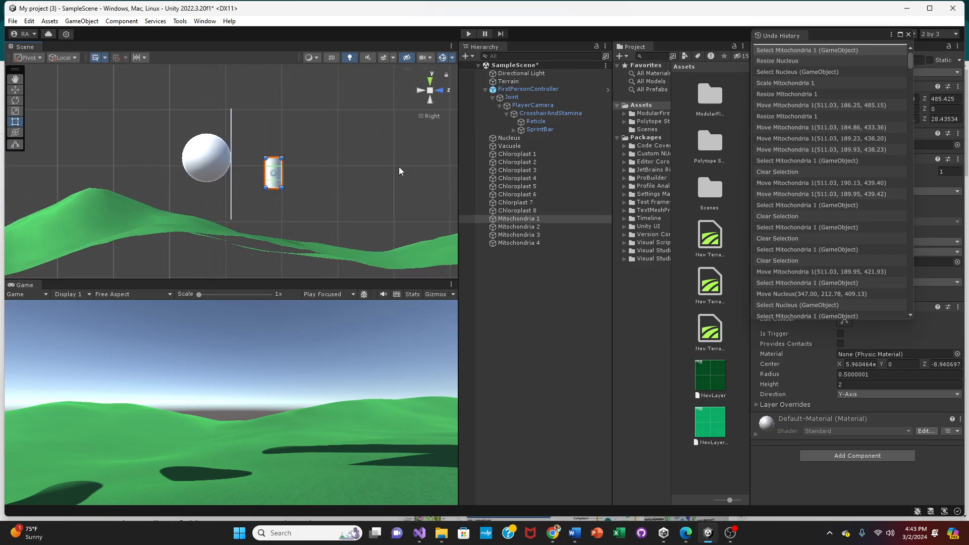
left_click(510, 140)
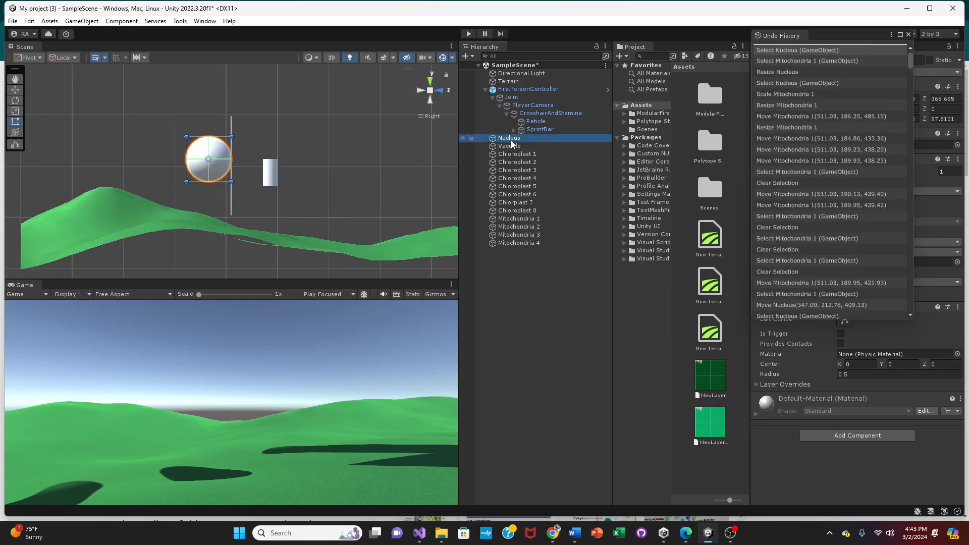
left_click(511, 146)
key("f")
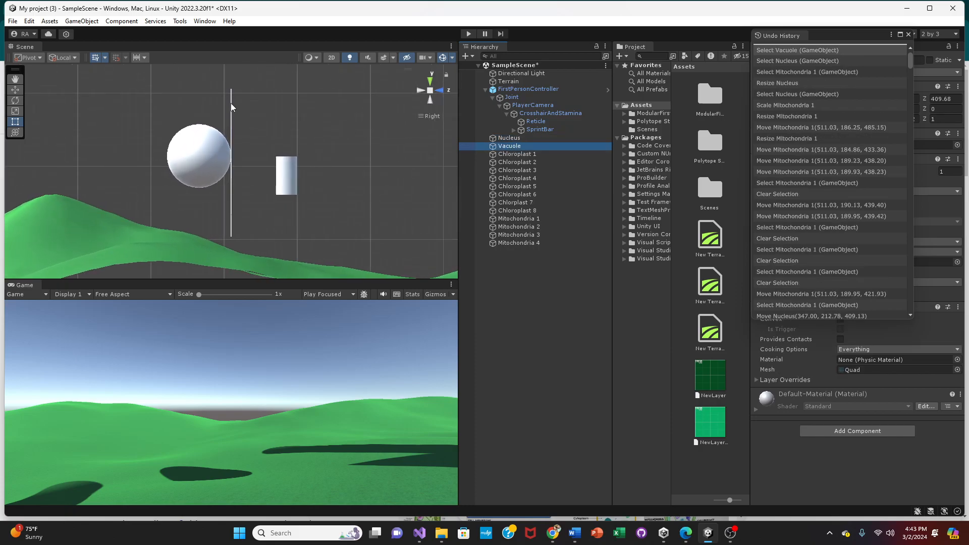
double_click(520, 146)
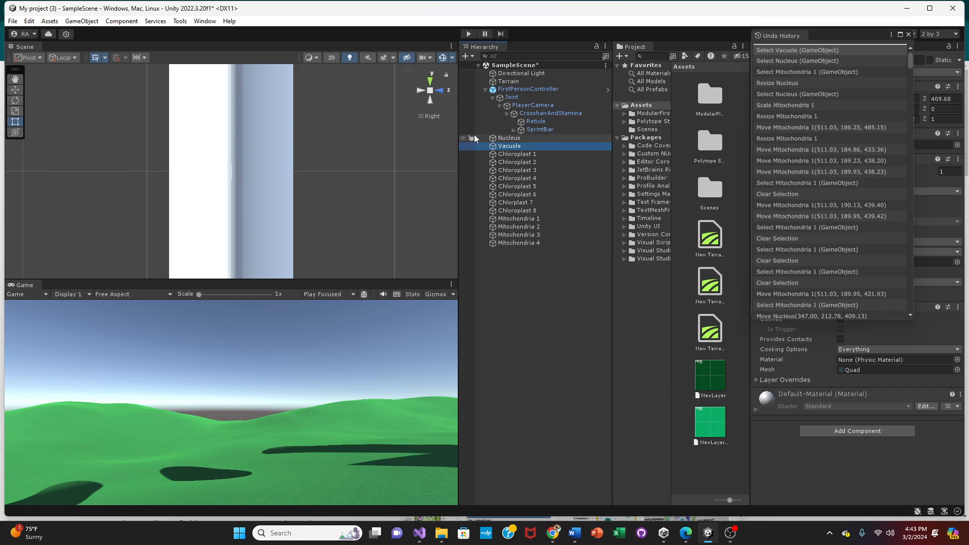
scroll(396, 162, "down", 5)
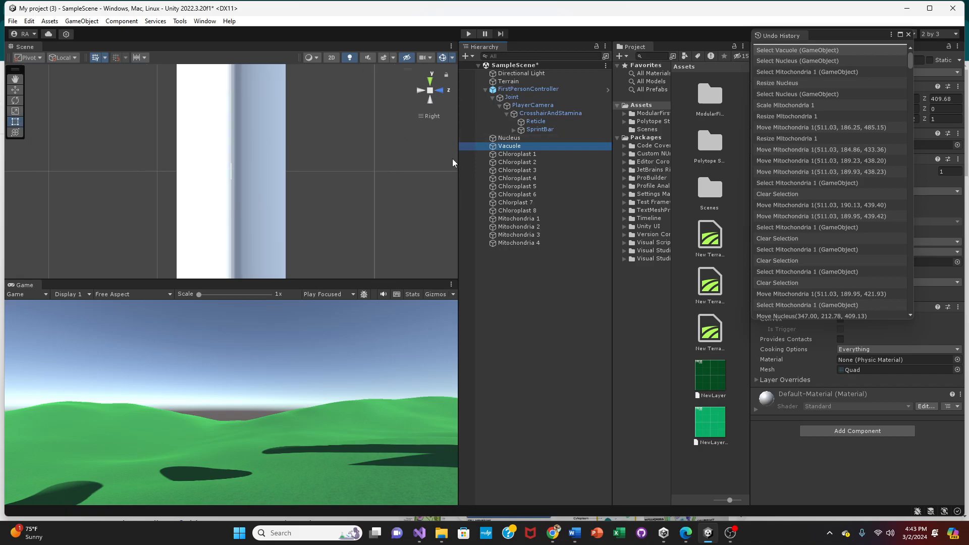
scroll(420, 154, "down", 5)
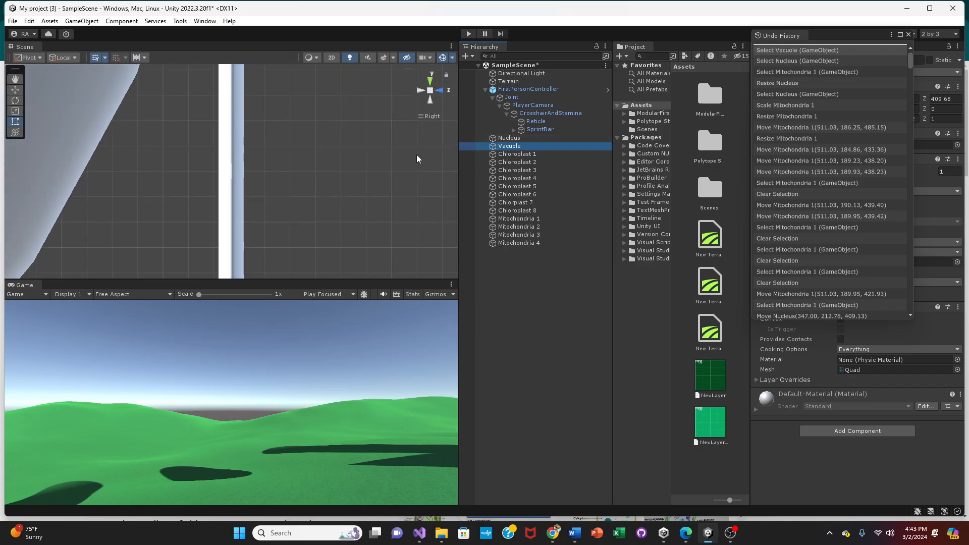
scroll(413, 159, "down", 6)
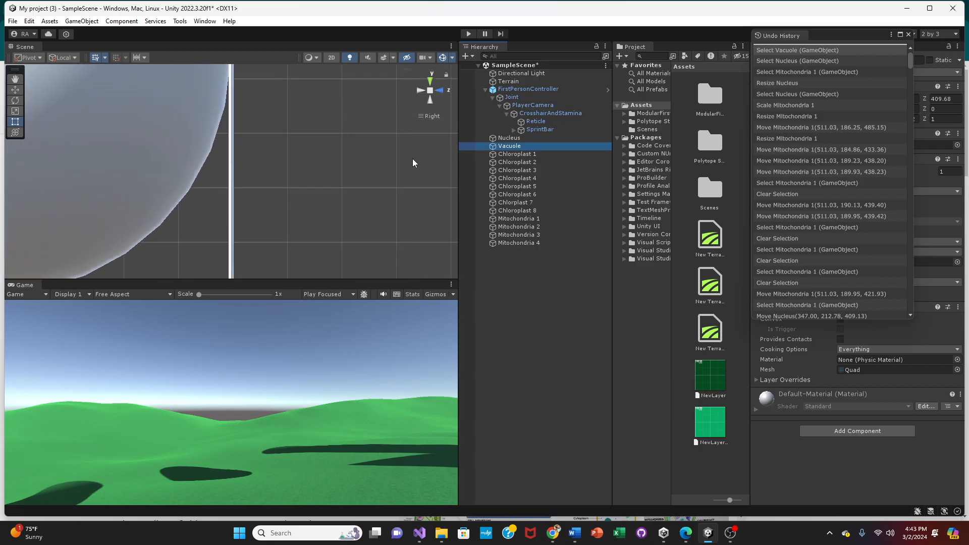
scroll(304, 149, "down", 4)
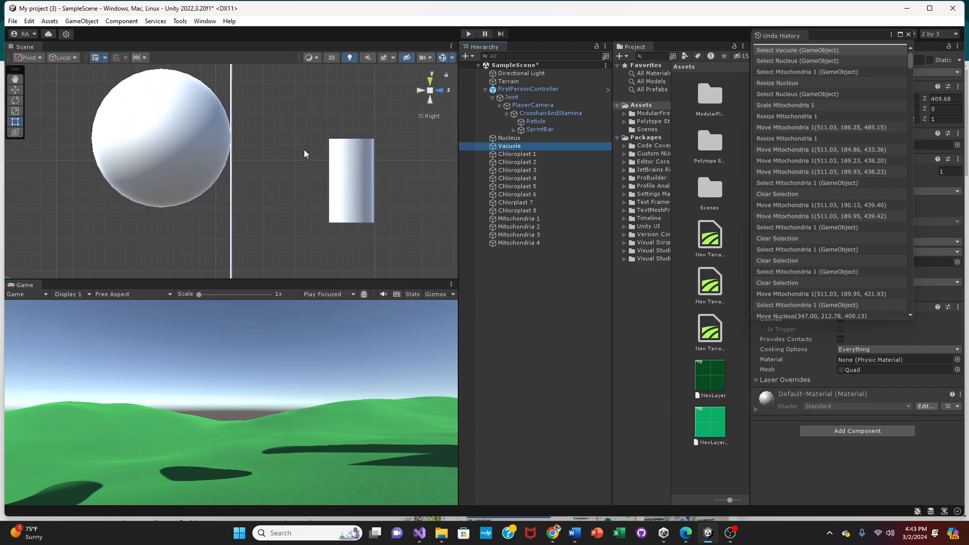
Step: Try to give the flat Vacuole depth along Z in the side view using the transform tools
left_click(15, 122)
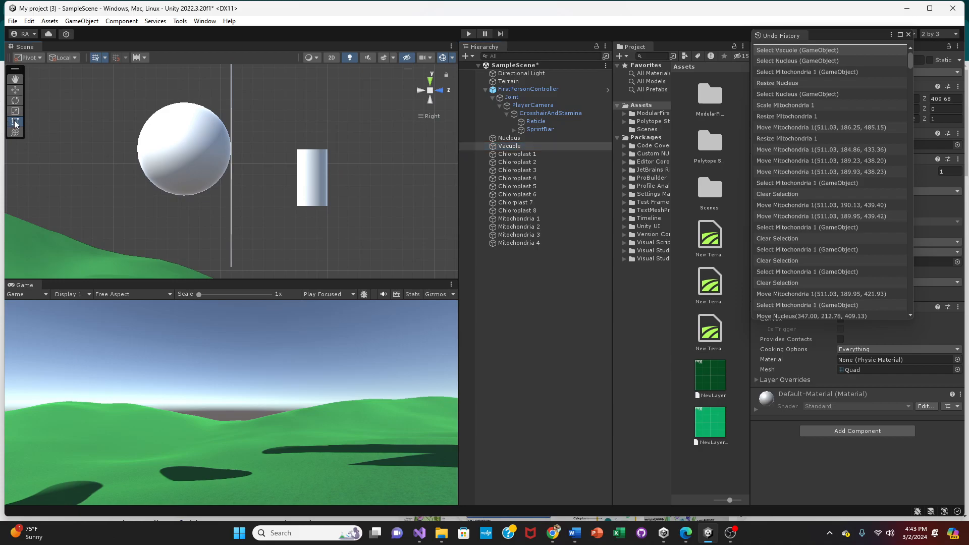
left_click(231, 204)
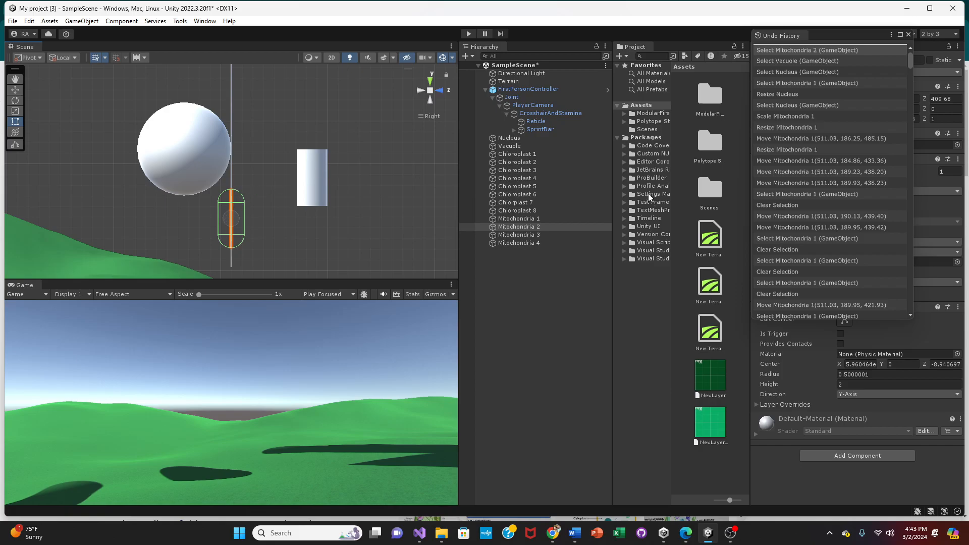
left_click(534, 147)
left_click(534, 148)
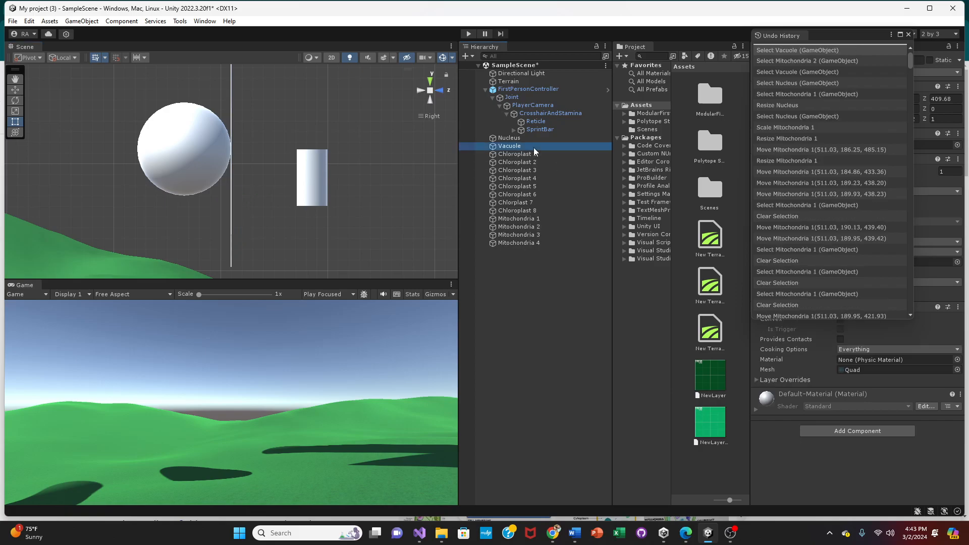
left_click(478, 145)
left_click(16, 90)
left_click(16, 101)
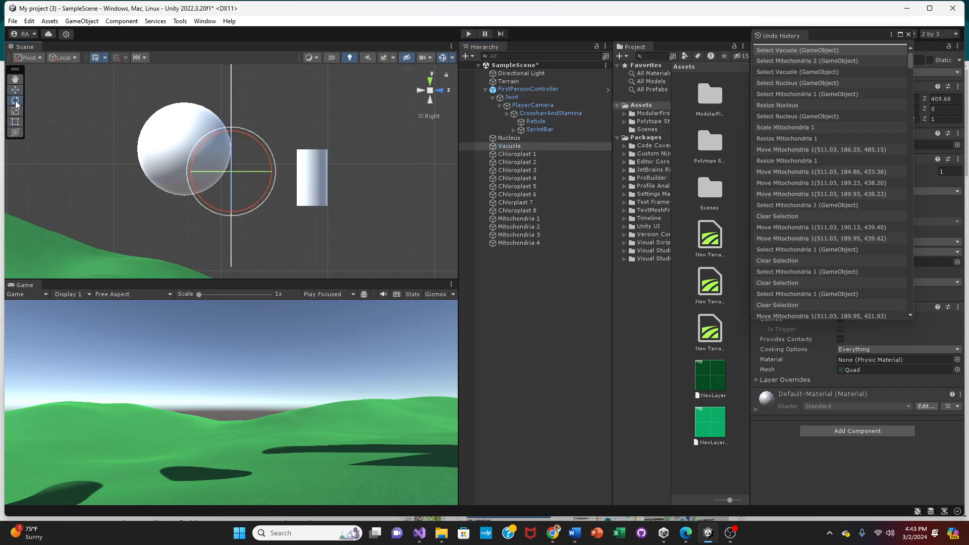
left_click(15, 111)
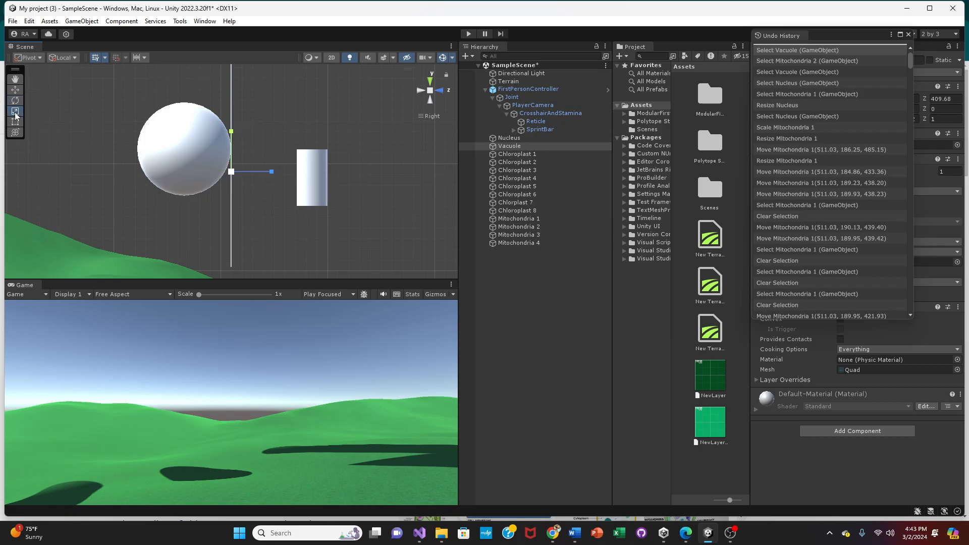
left_click(16, 123)
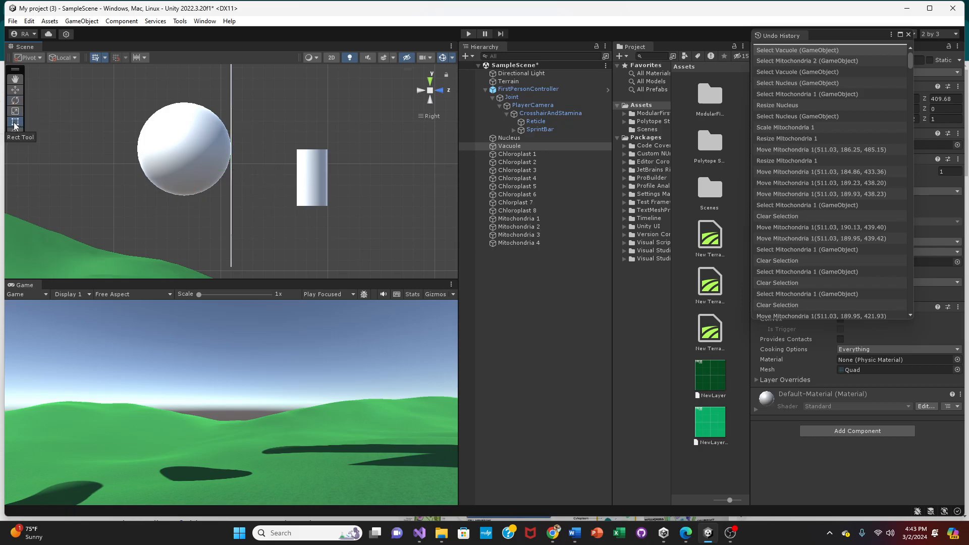
scroll(242, 176, "up", 2)
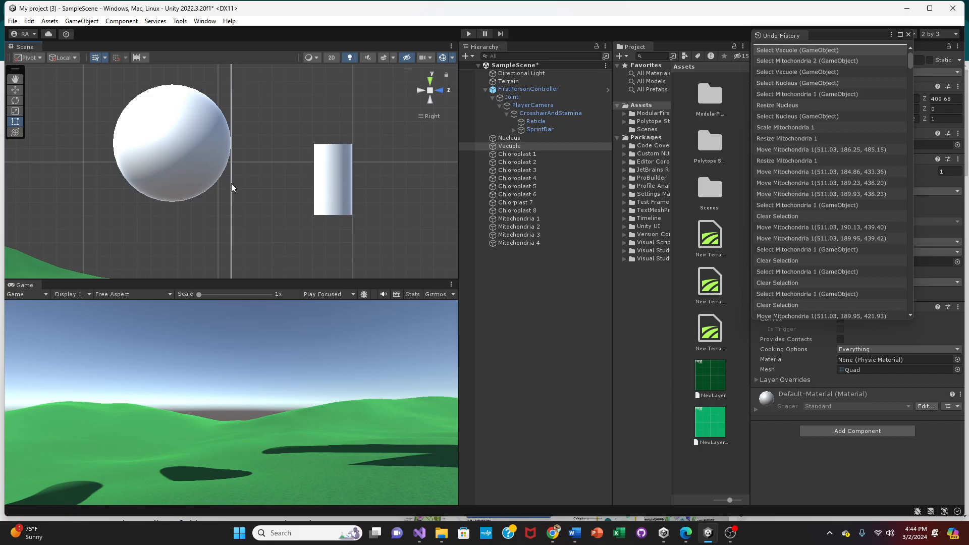
left_click(232, 188)
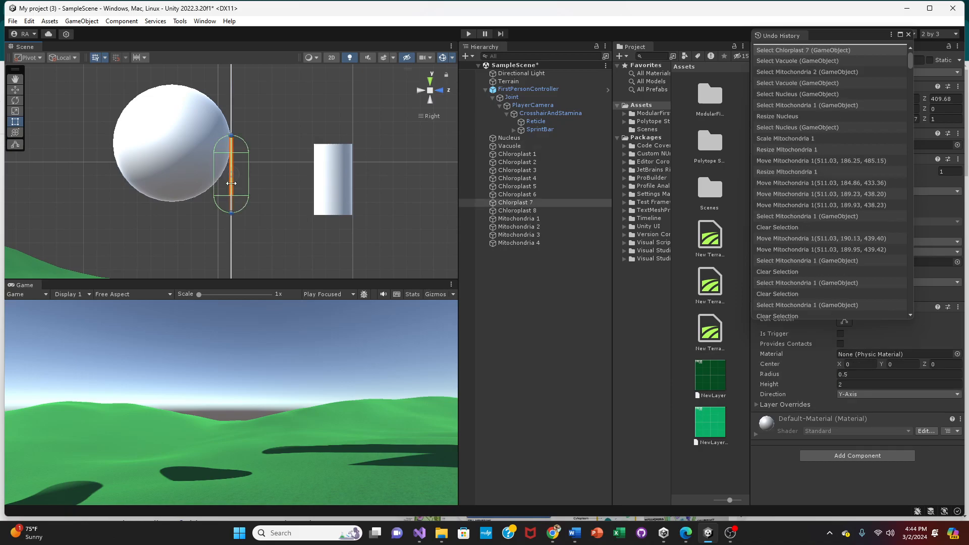
Step: Delete the flat Vacuole object from the scene
left_click(520, 146)
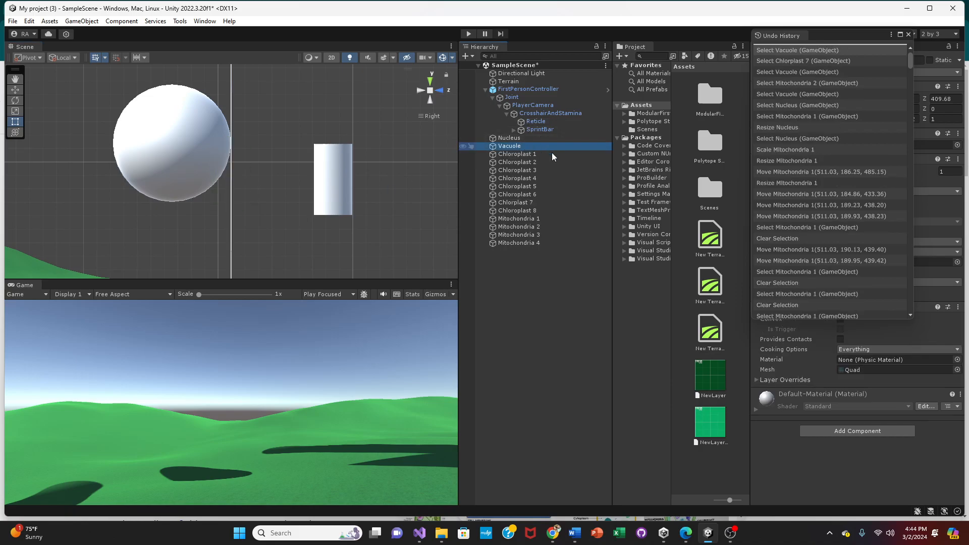
key("Delete")
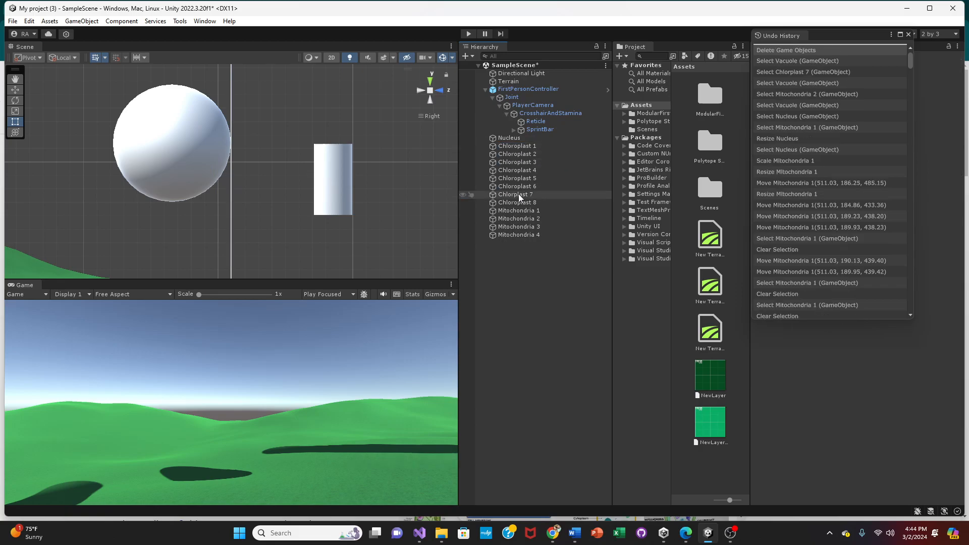
scroll(278, 156, "down", 8)
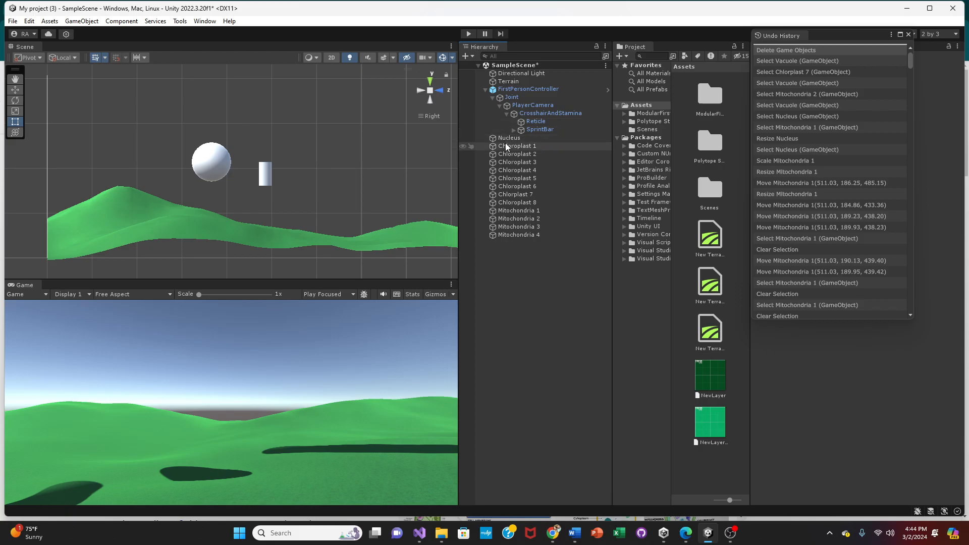
Step: Create a 3D cube in the scene and name it Vacuole
right_click(518, 264)
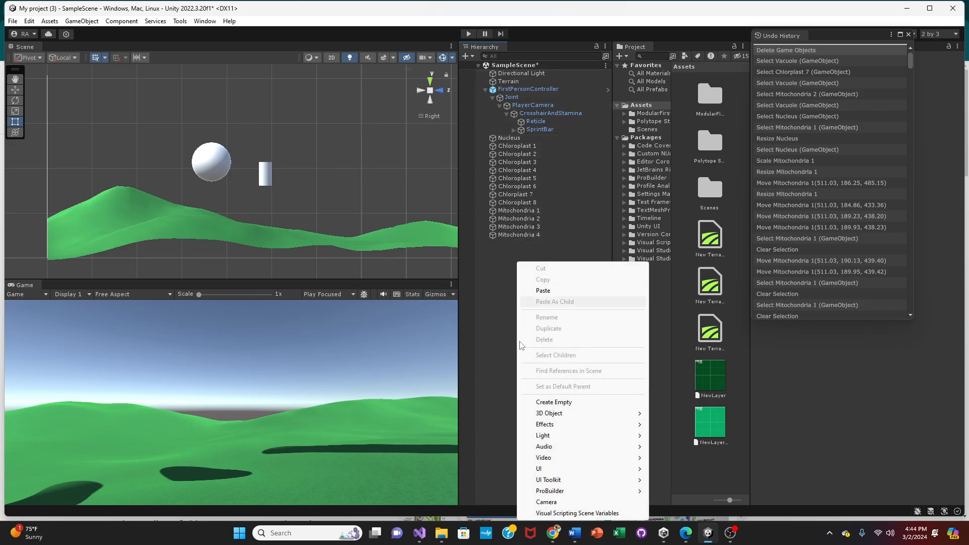
mouse_move(564, 418)
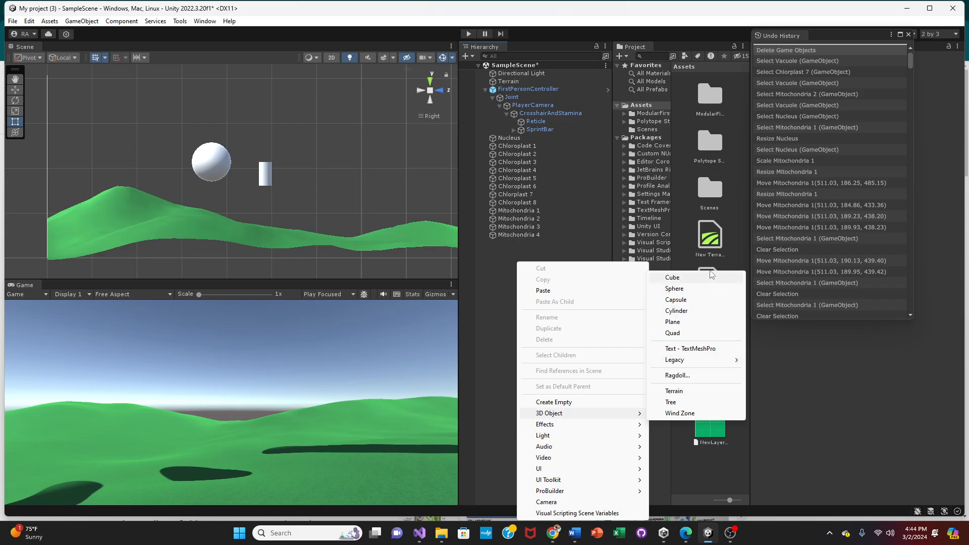
left_click(672, 278)
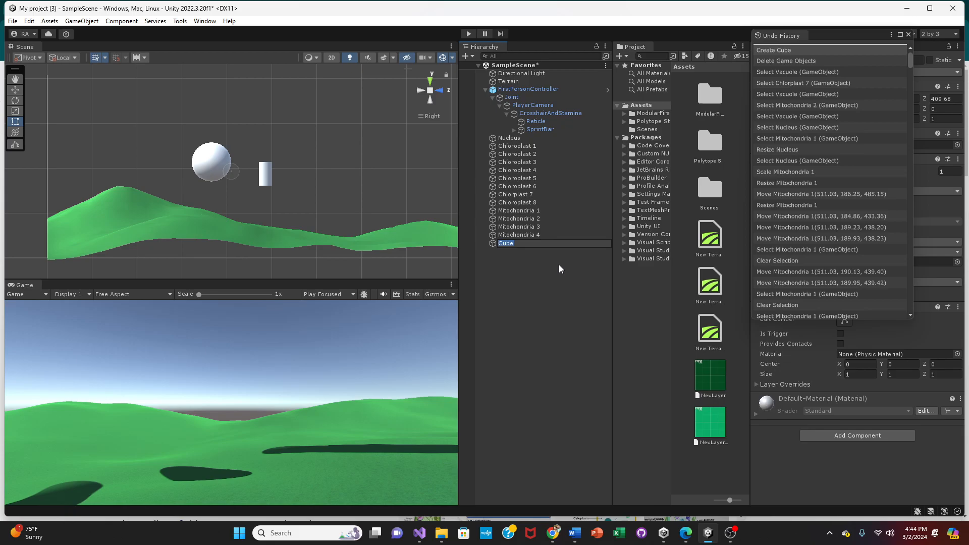
type("Vacuole")
key("Return")
Step: Move the Vacuole cube along Z to about 410.8 and enlarge it with the Rect tool to a Z scale of about 14.6
left_click(505, 244)
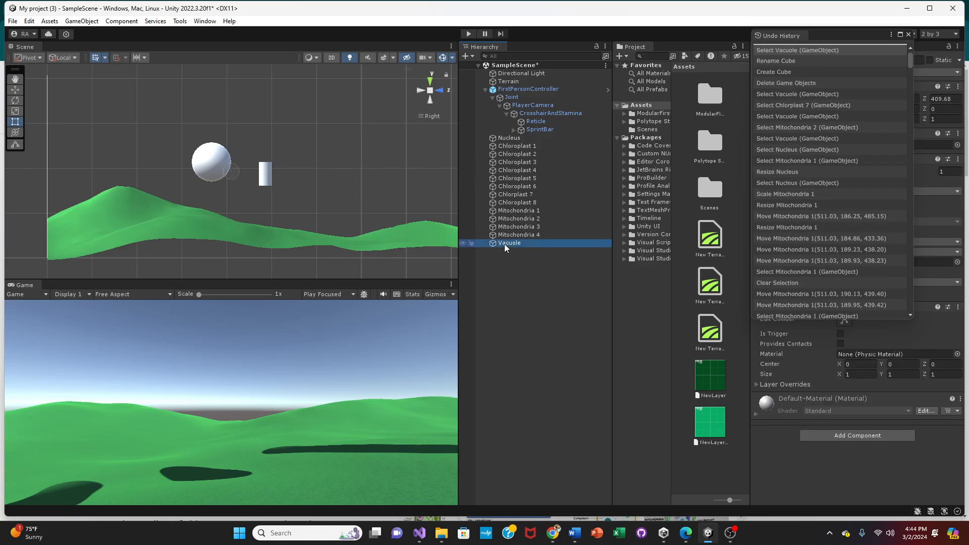
double_click(505, 244)
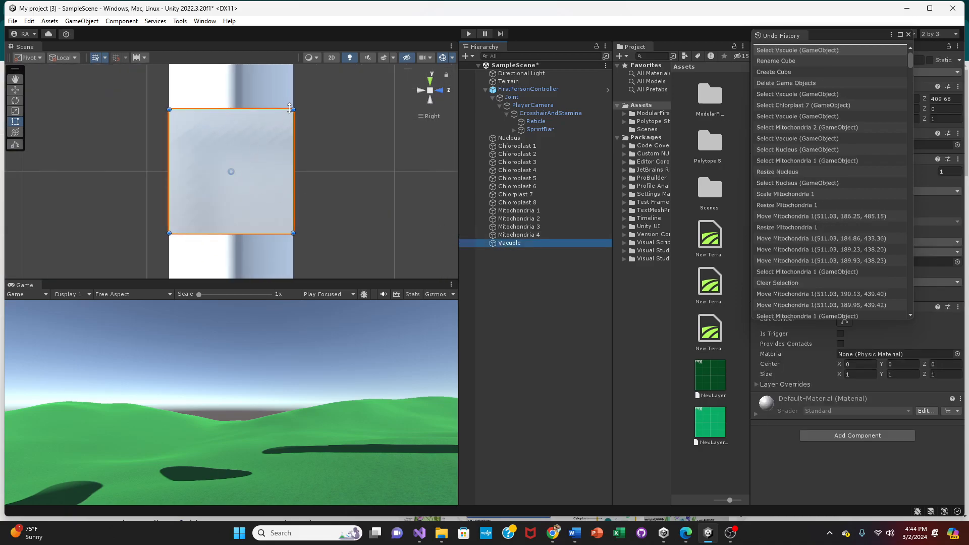
left_click_drag(286, 125, 424, 127)
scroll(329, 183, "down", 3)
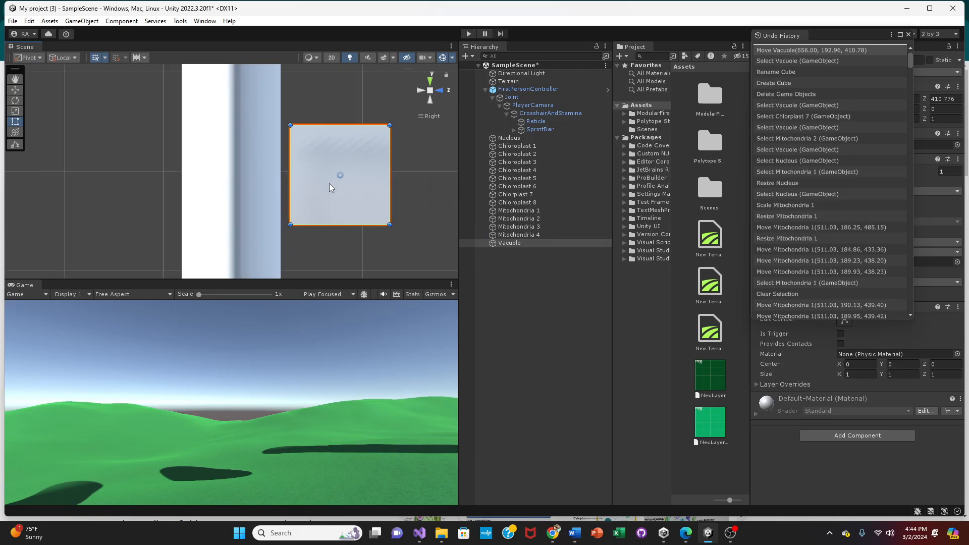
scroll(330, 188, "down", 8)
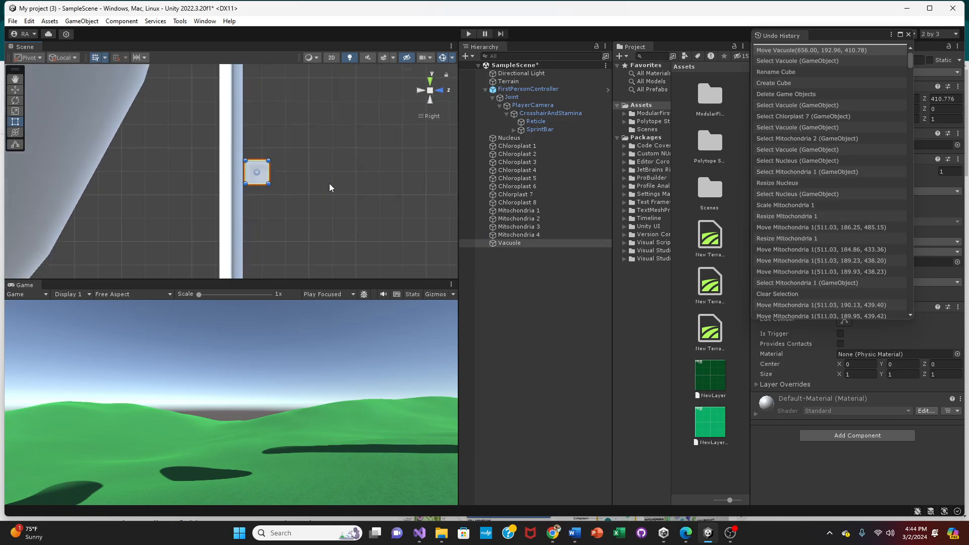
left_click_drag(257, 165, 461, 66)
scroll(290, 202, "down", 8)
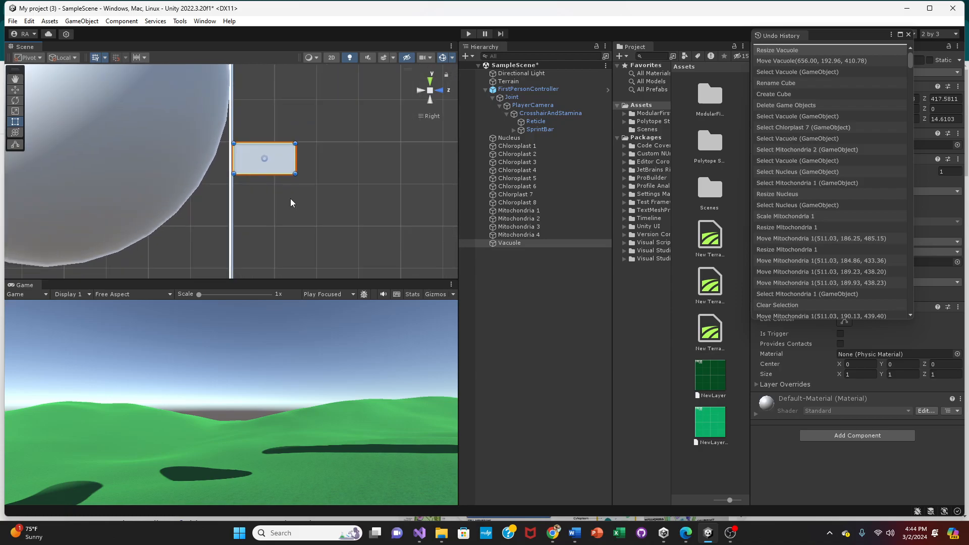
scroll(290, 195, "down", 10)
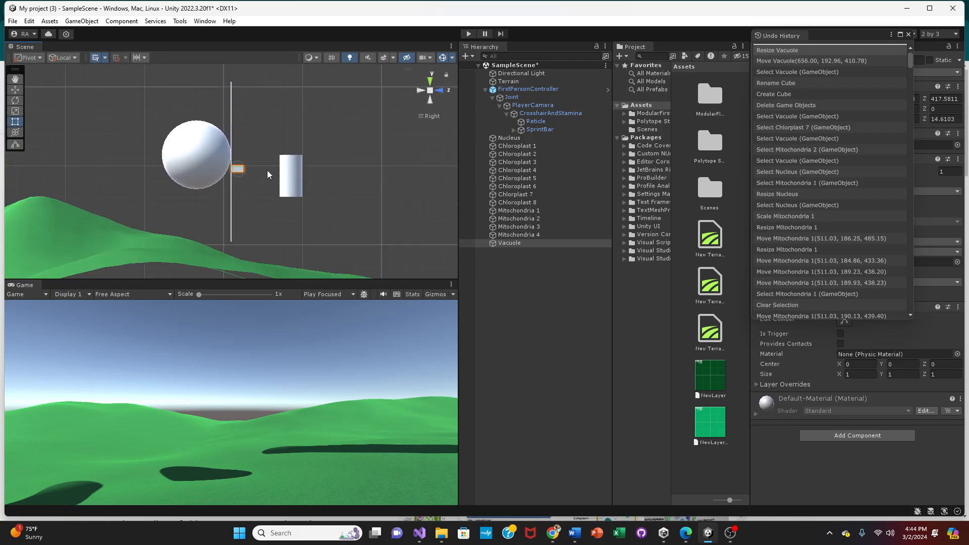
left_click(232, 125)
left_click(231, 139)
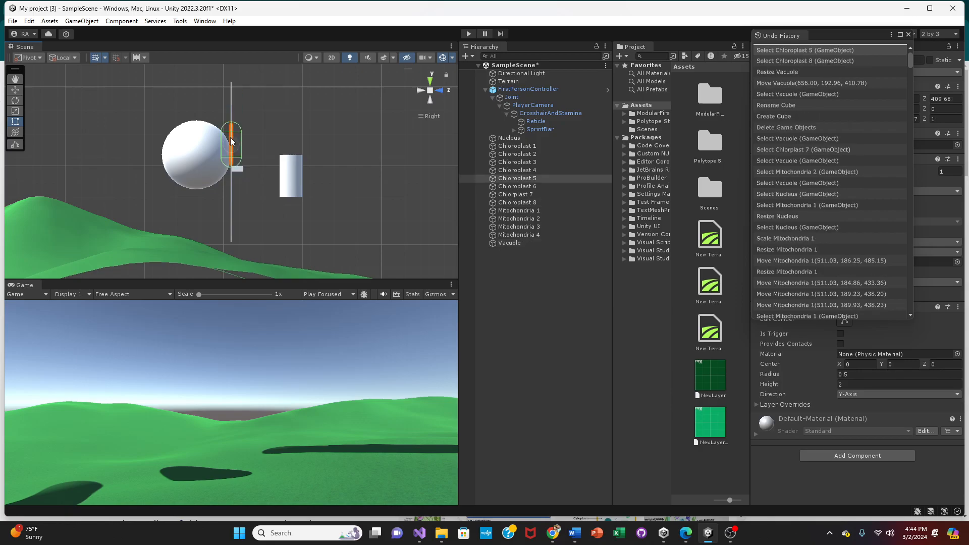
left_click(255, 120)
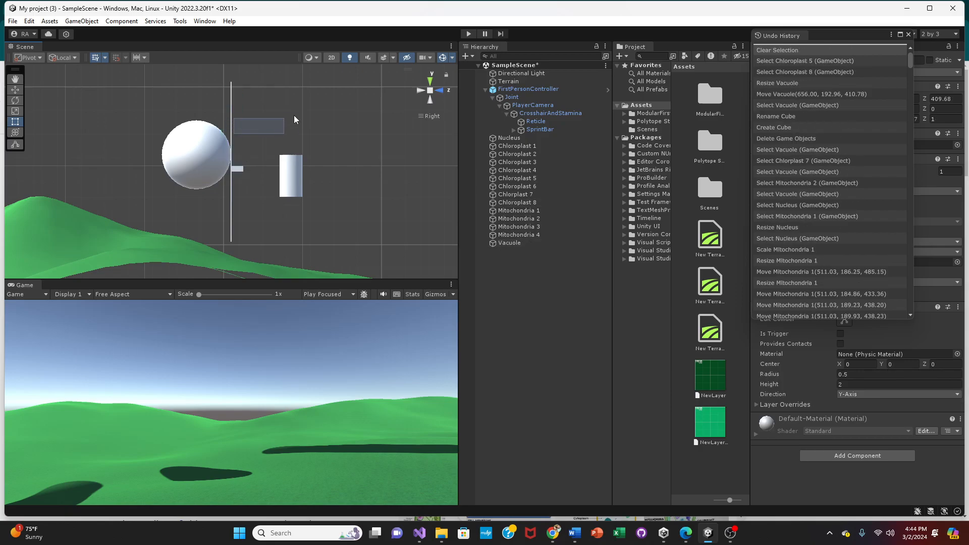
Step: Stretch the Vacuole cube along Z and Y in the side view to a Z scale of about 575
left_click(231, 137)
left_click(246, 135)
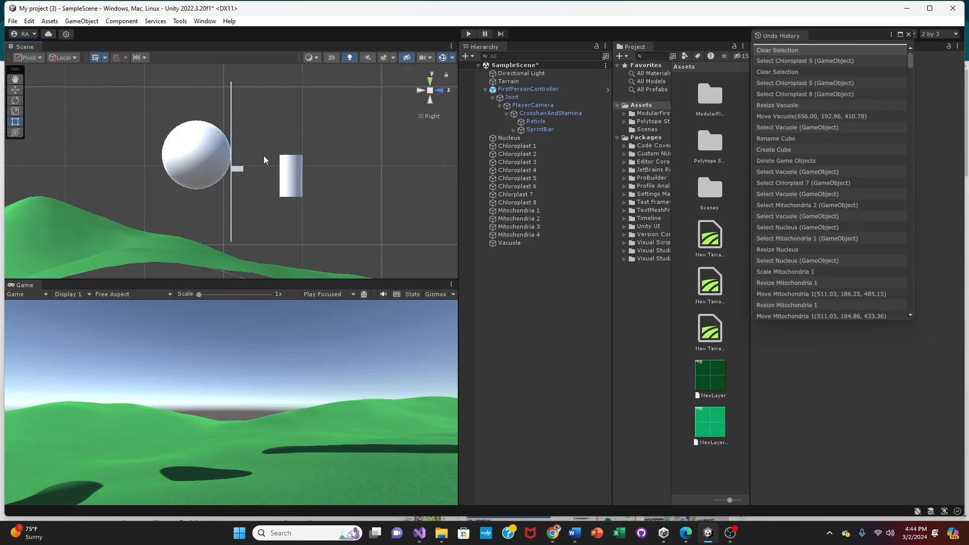
left_click(237, 169)
left_click_drag(243, 169, 451, 148)
scroll(377, 201, "up", 8)
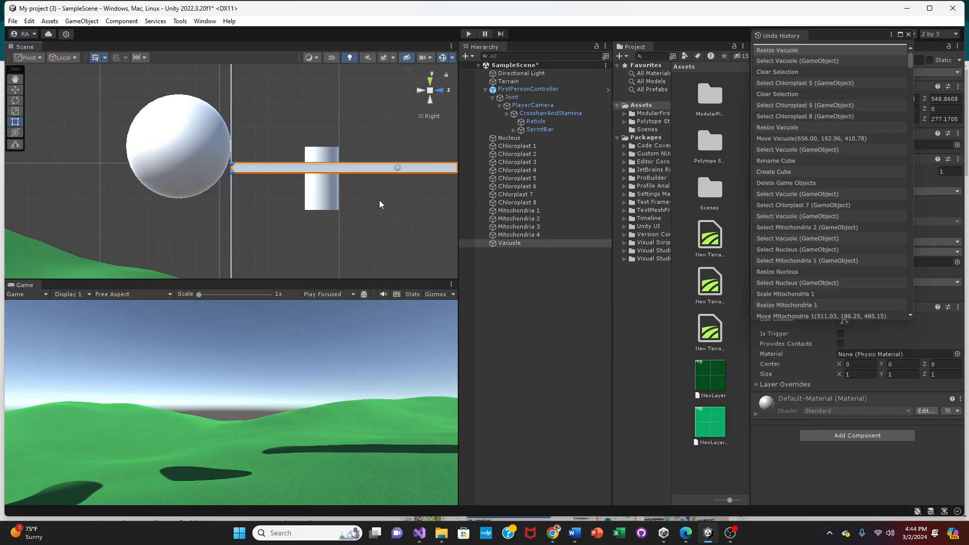
scroll(380, 200, "down", 10)
scroll(380, 200, "down", 5)
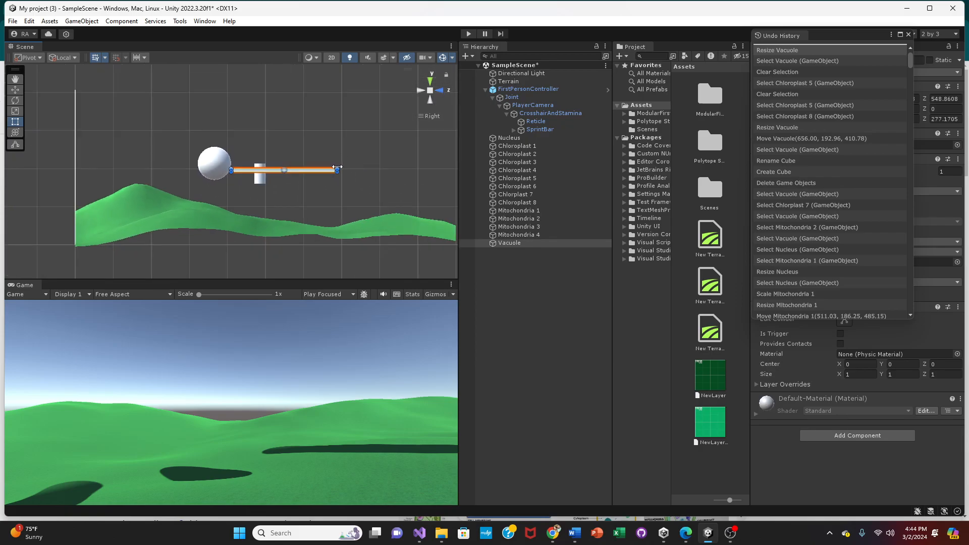
left_click_drag(338, 168, 450, 81)
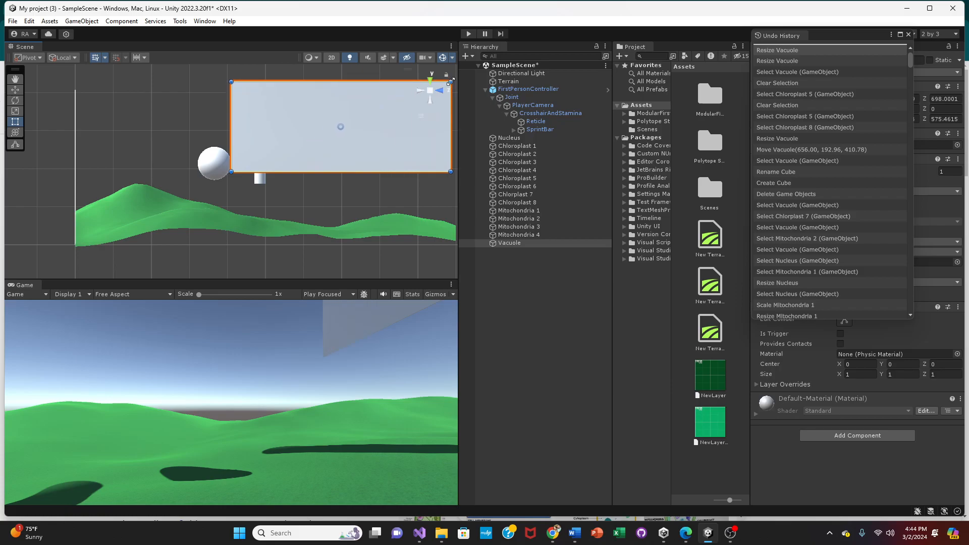
Step: Move the Vacuole to about (656, 219, 821) in the side view and enlarge it to a Z scale of about 733
left_click_drag(382, 119, 413, 168)
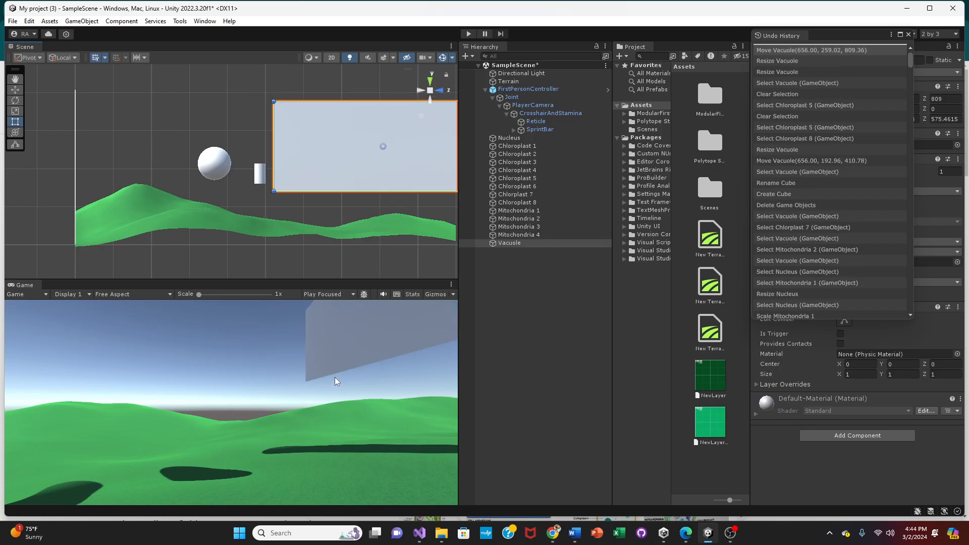
scroll(335, 378, "up", 1)
mouse_move(326, 164)
left_mouse_down()
mouse_move(350, 166)
mouse_move(320, 153)
left_mouse_up()
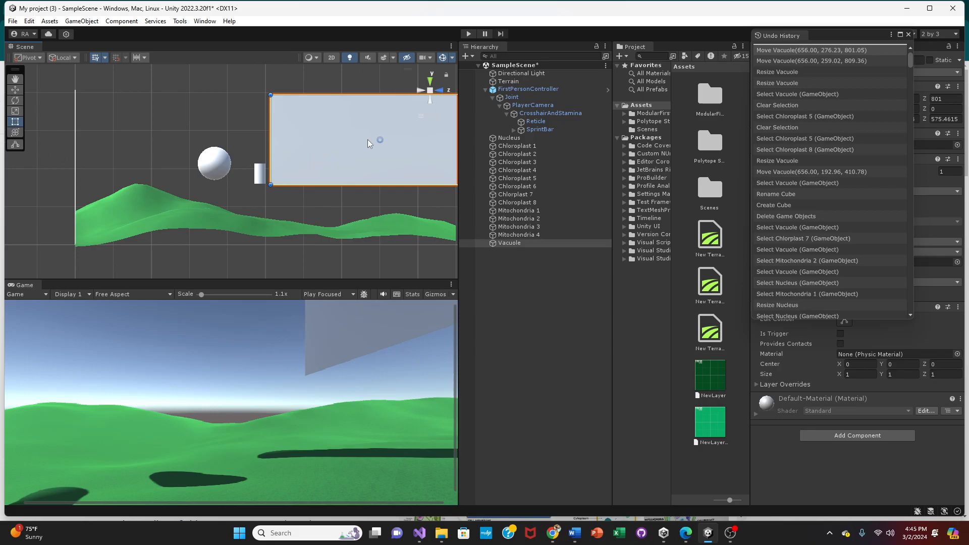
mouse_move(365, 173)
left_mouse_down()
mouse_move(369, 203)
mouse_move(353, 184)
left_mouse_up()
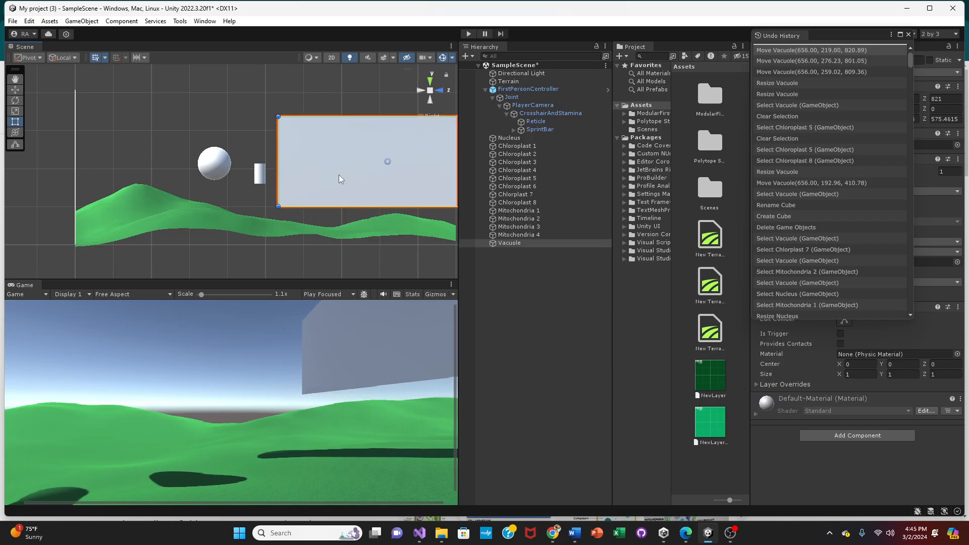
left_click(277, 115)
left_click(282, 124)
left_click_drag(278, 115, 220, 86)
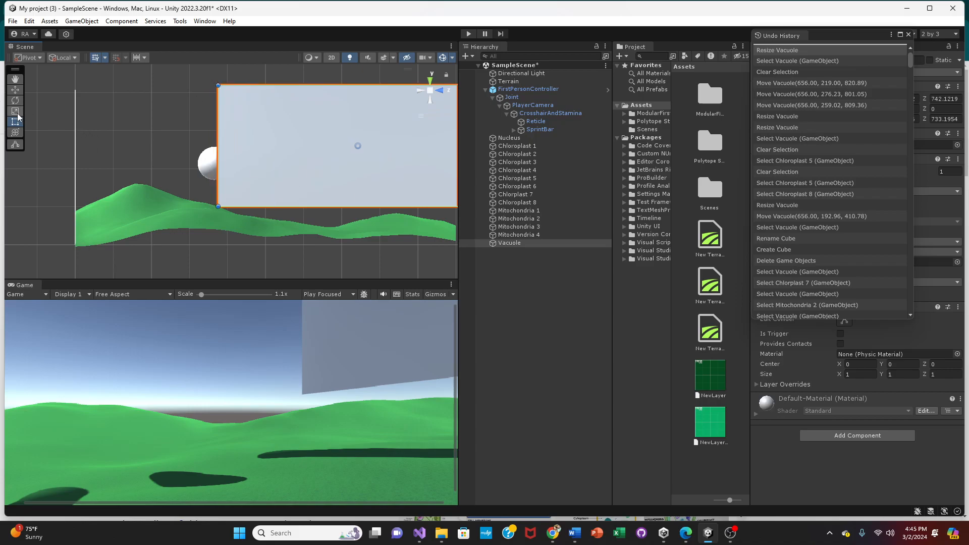
Step: Widen the thin Vacuole along X from the bottom view, extending its Z scale to about 803
left_click(430, 102)
scroll(237, 176, "down", 4)
scroll(229, 238, "up", 10)
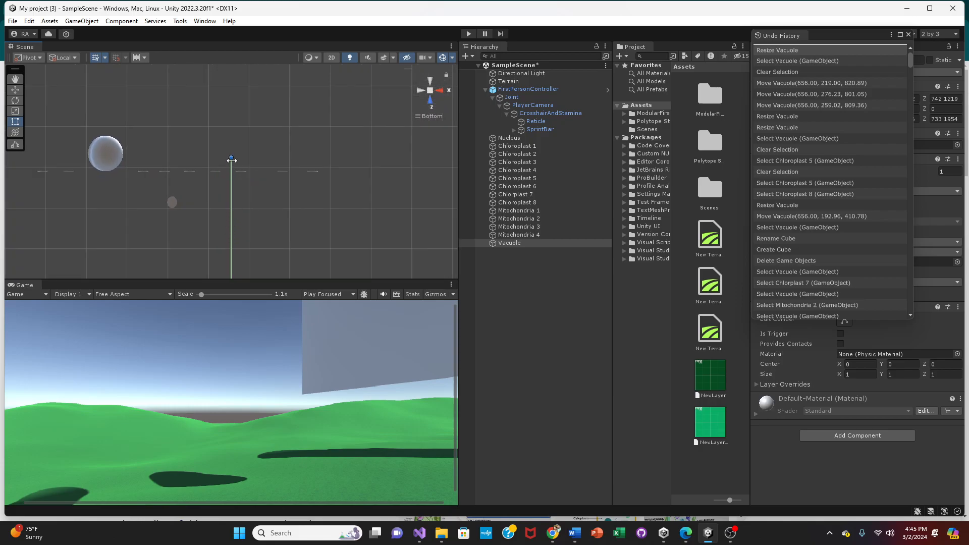
left_click_drag(232, 158, 327, 132)
scroll(329, 154, "down", 5)
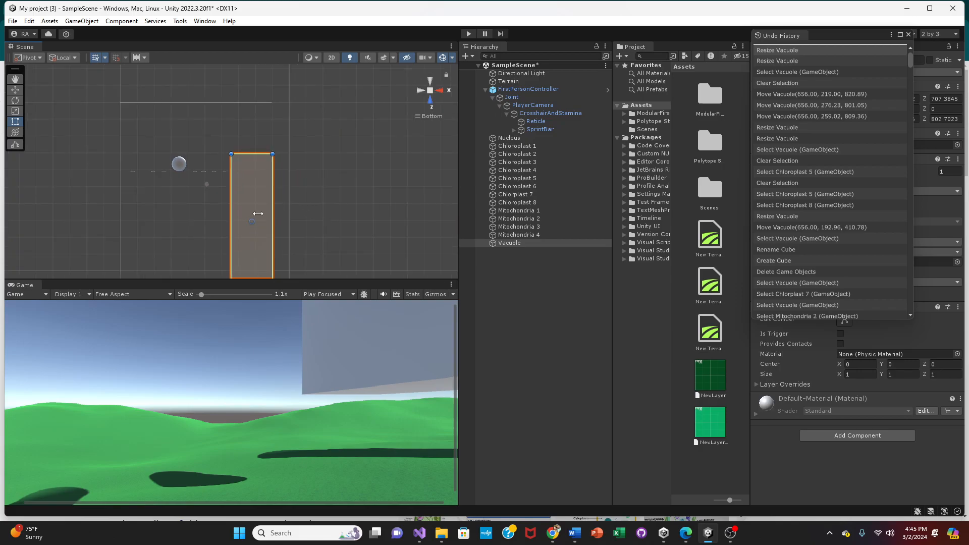
scroll(252, 258, "down", 2)
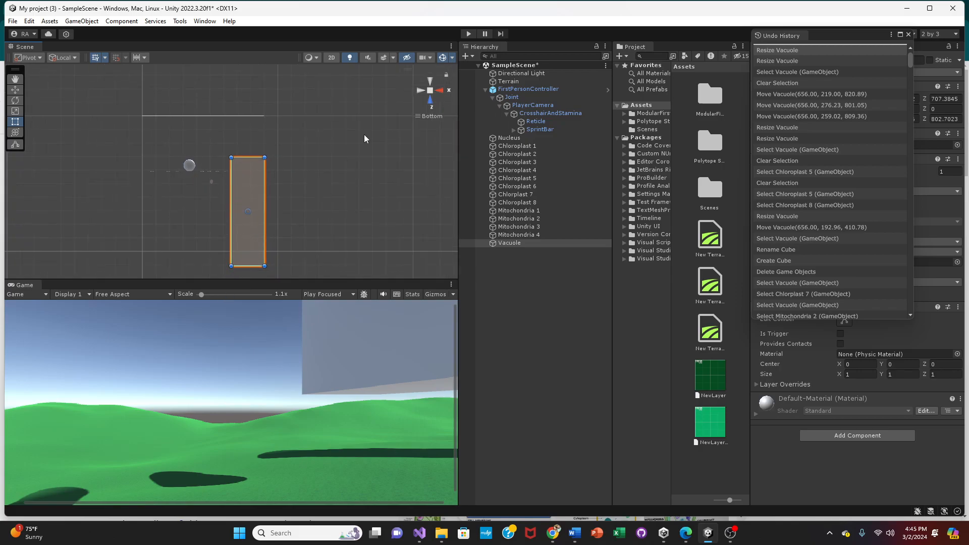
Step: Shorten the Vacuole to a Z scale of about 512 and move it to about (668.2, 260.1, 494.9)
left_click_drag(264, 266, 263, 227)
mouse_move(248, 169)
left_mouse_down()
mouse_move(249, 146)
mouse_move(236, 138)
mouse_move(235, 158)
left_mouse_up()
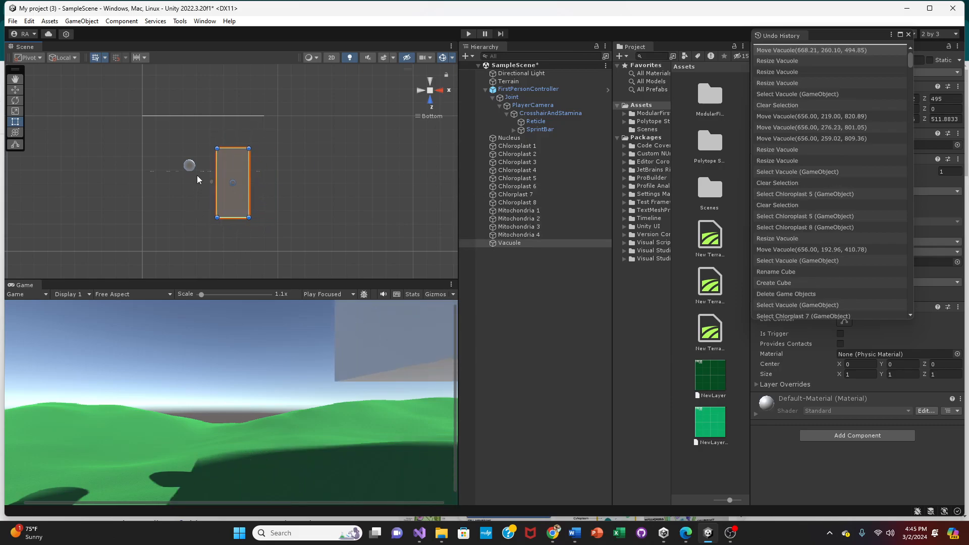
Step: Enlarge the Nucleus slightly in the bottom view and move it to about (322.8, 213.9, 291.1)
left_click(190, 166)
mouse_move(182, 158)
left_mouse_down()
mouse_move(175, 152)
mouse_move(188, 158)
left_mouse_up()
left_click(231, 177)
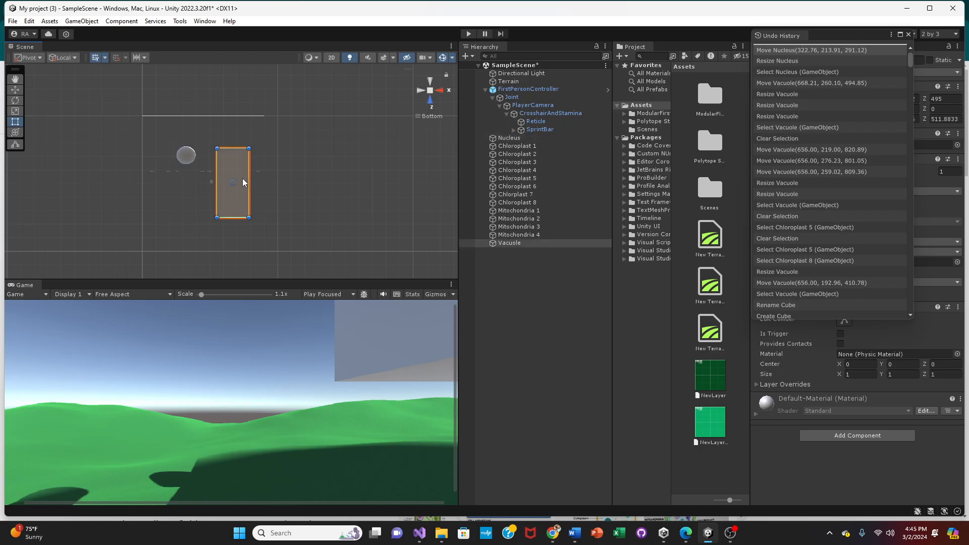
Step: Stretch the flat Chloroplast 1 along Z with the Rect tool to a Z scale of about 22.6, making it round
left_click(520, 146)
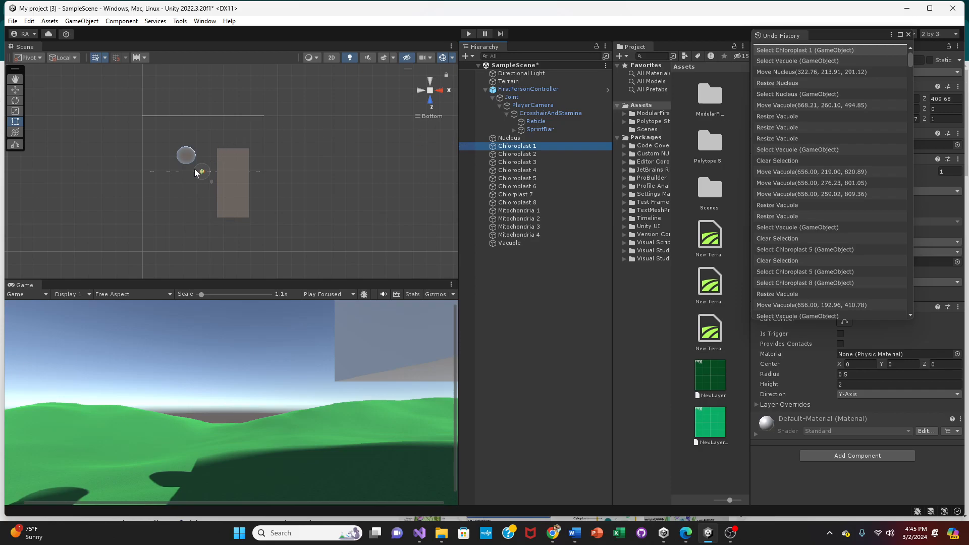
scroll(192, 186, "up", 3)
scroll(192, 187, "up", 5)
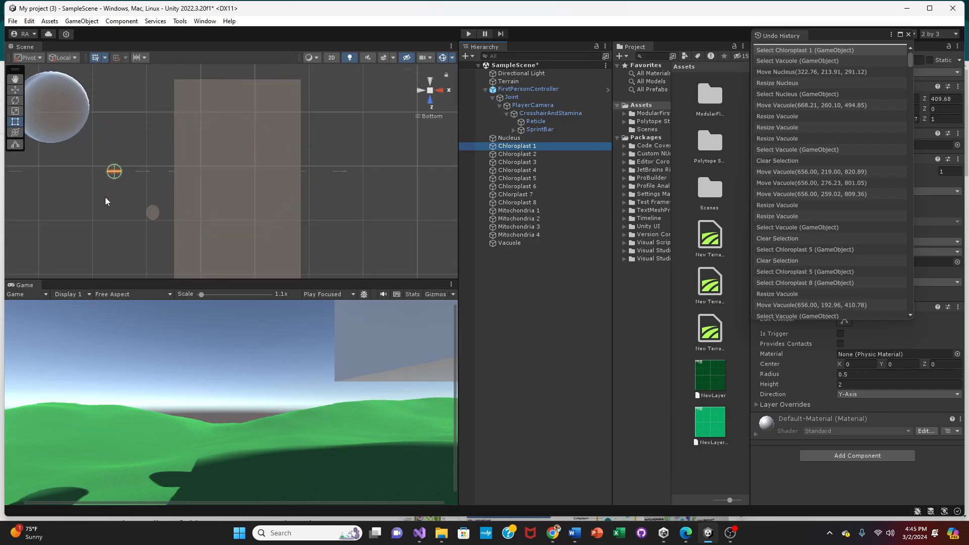
left_click(133, 191)
left_click(116, 172)
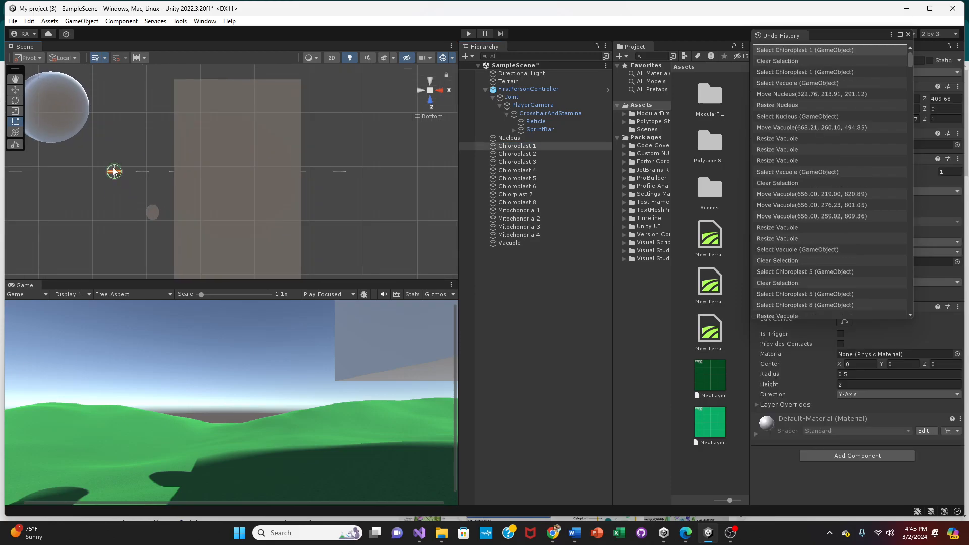
left_click(15, 132)
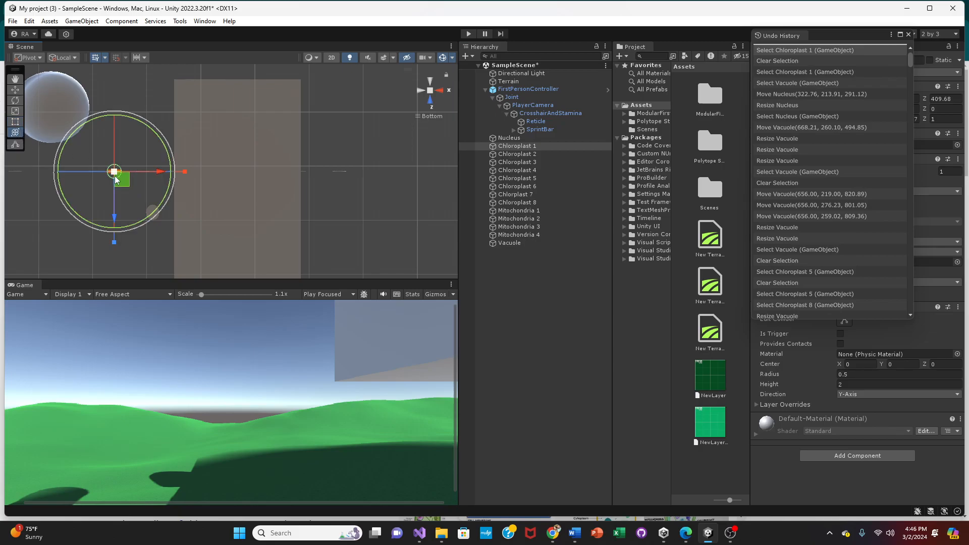
left_click(16, 122)
scroll(94, 182, "up", 5)
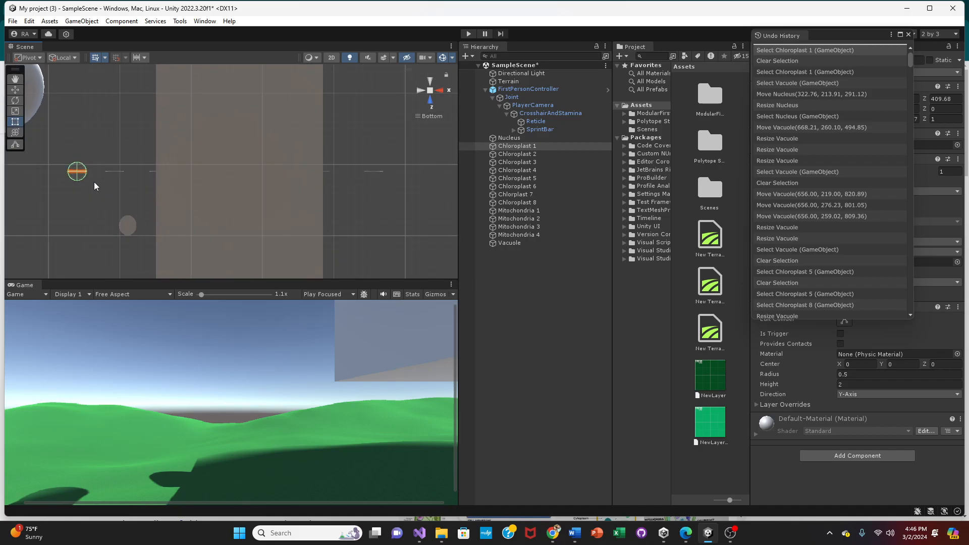
left_click_drag(67, 200, 150, 191)
left_click(31, 171)
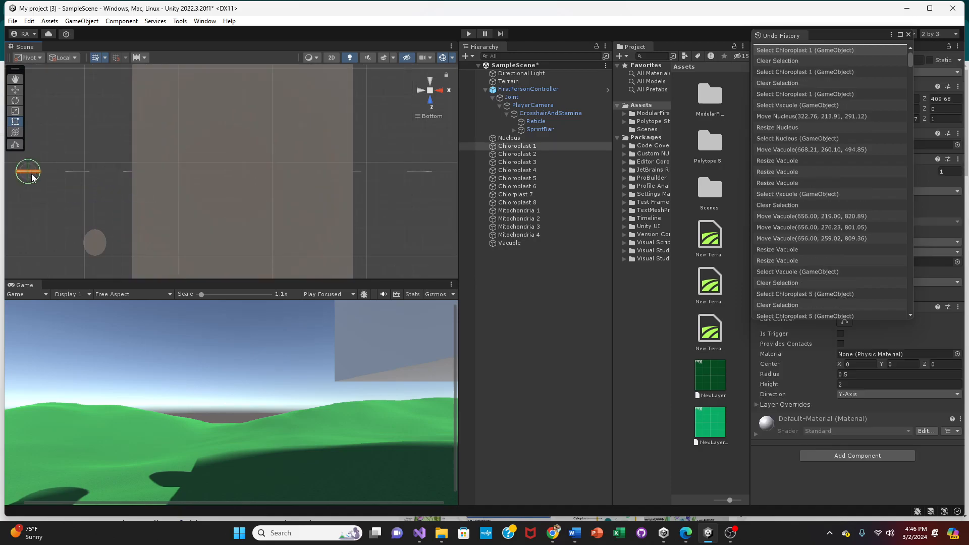
double_click(504, 146)
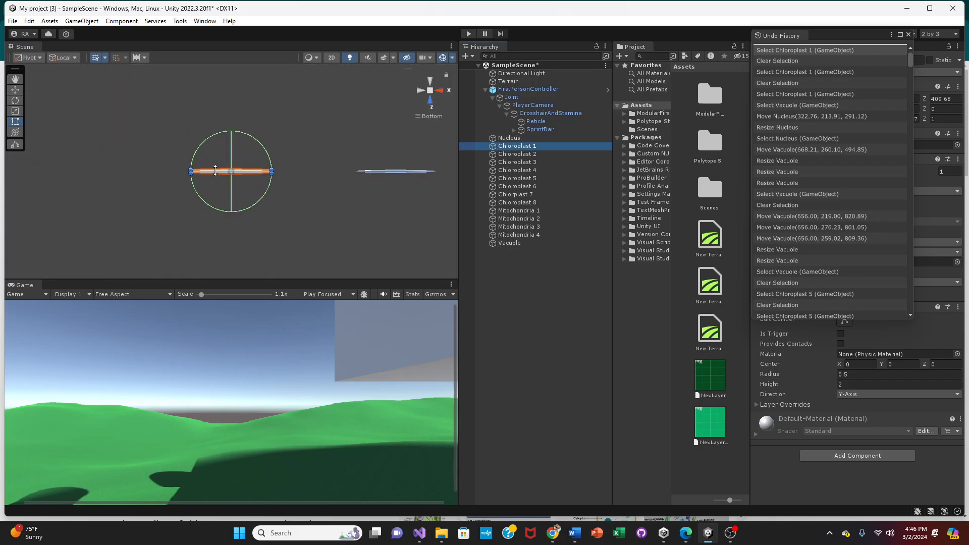
left_click_drag(191, 168, 199, 102)
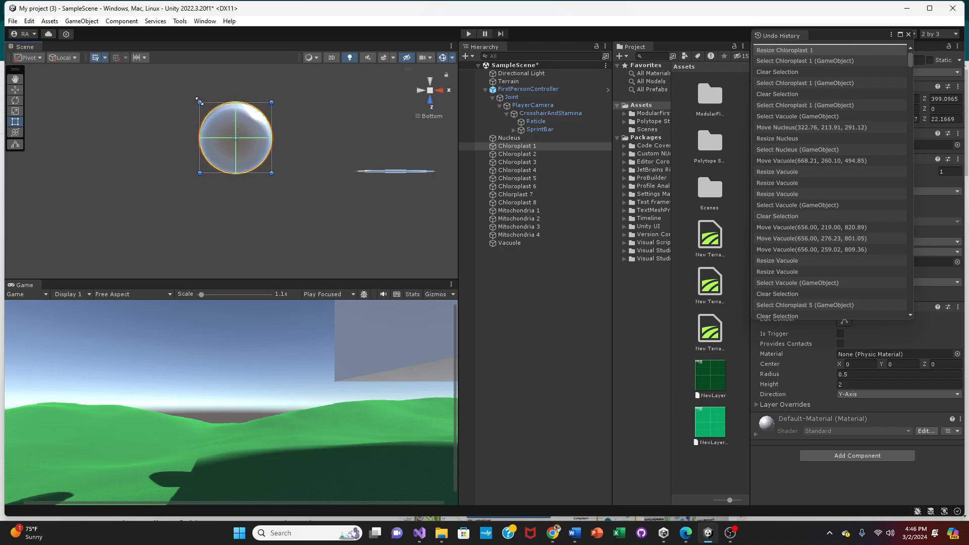
left_click(210, 207)
Step: Stretch Chloroplast 8 and Chloroplast 2 along Z to Z scales of about 22.3 and 24.1
left_click(399, 171)
left_click_drag(355, 168, 365, 100)
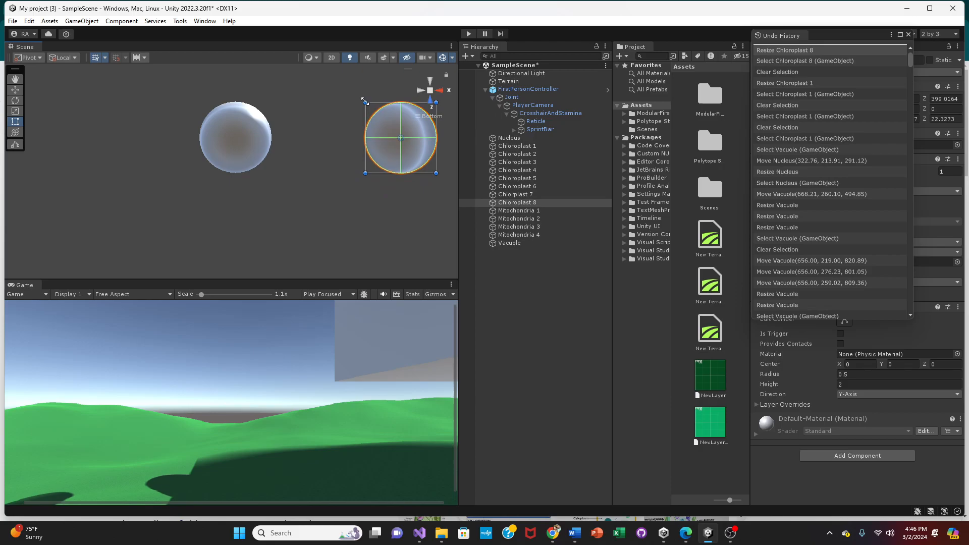
left_click(535, 148)
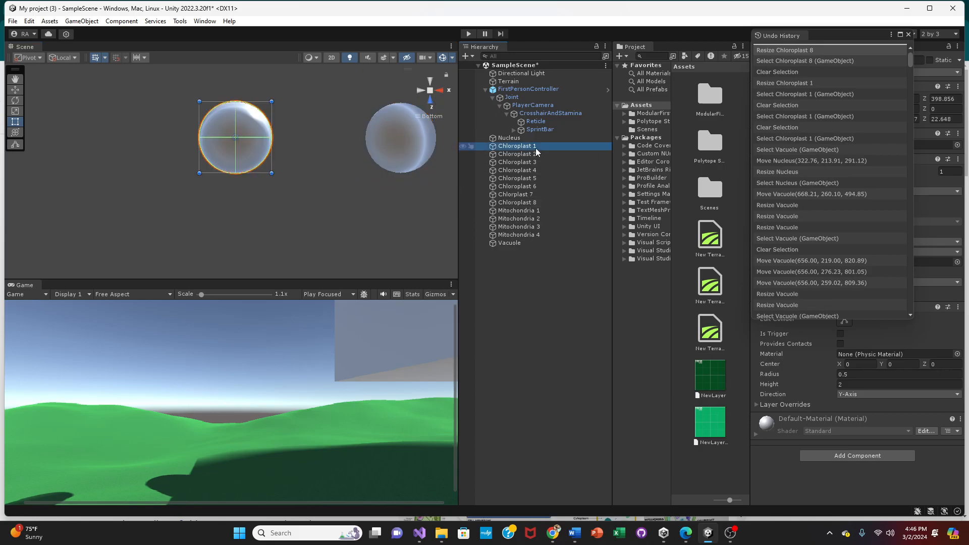
left_click(535, 154)
key("f")
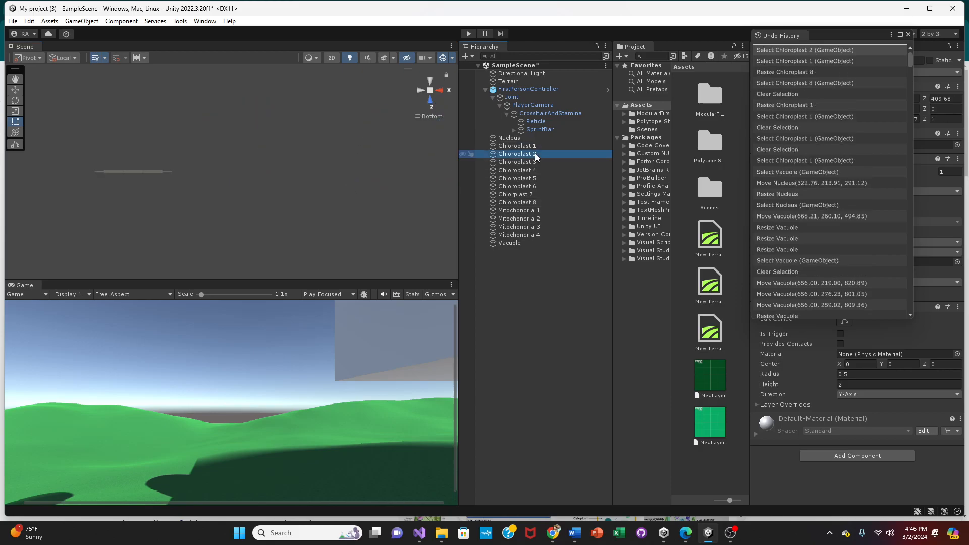
left_click_drag(271, 166, 268, 97)
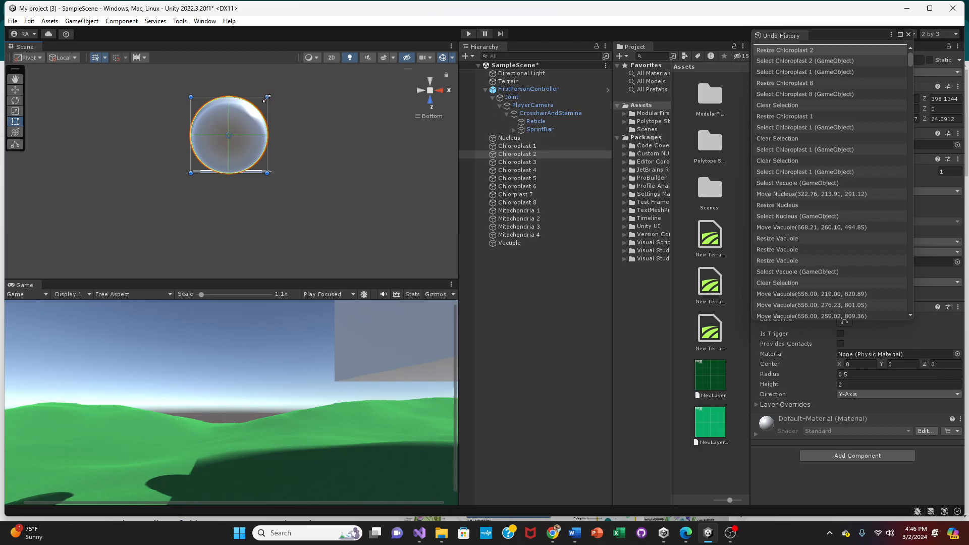
Step: Stretch Chloroplast 3 and Chloroplast 4 along Z to Z scales of about 25.9 and 25.5
left_click(518, 163)
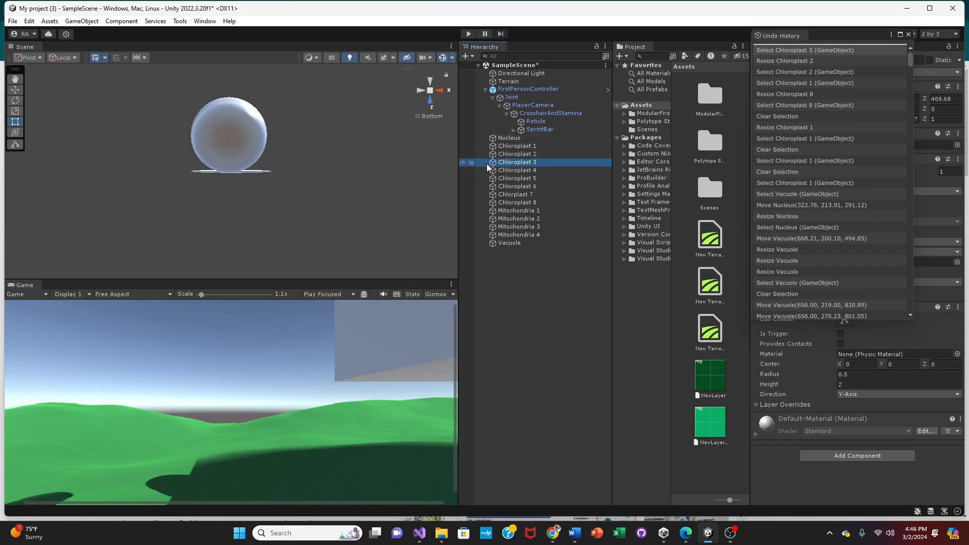
left_click_drag(233, 168, 242, 89)
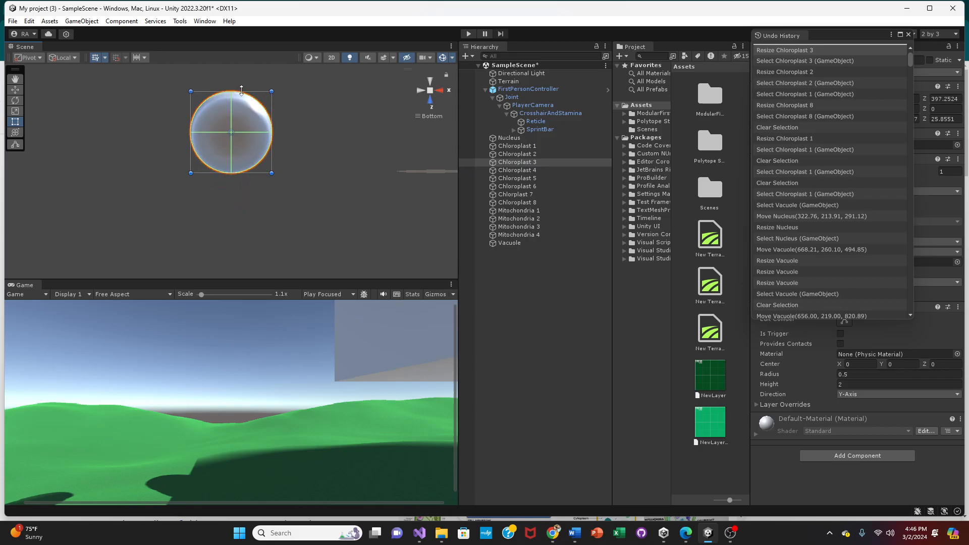
left_click(518, 170)
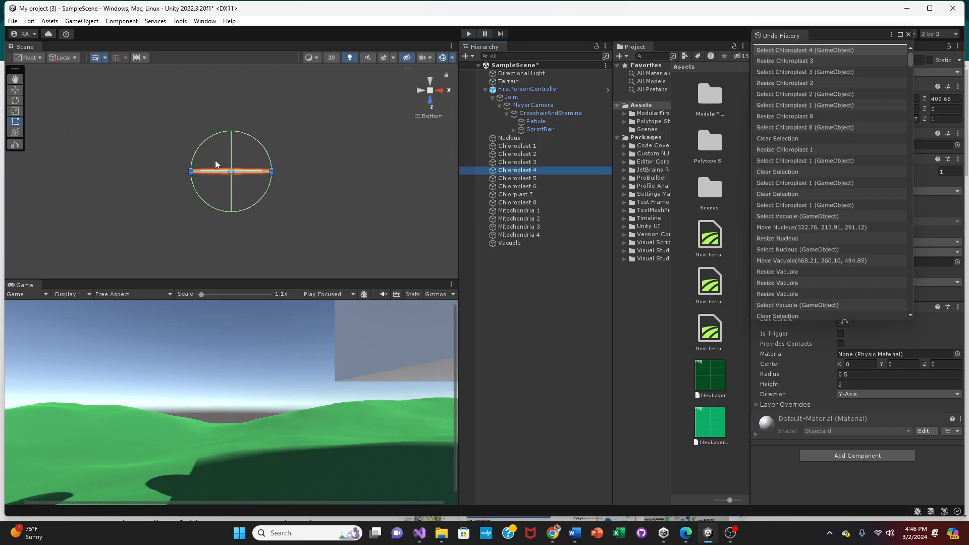
left_click(233, 171)
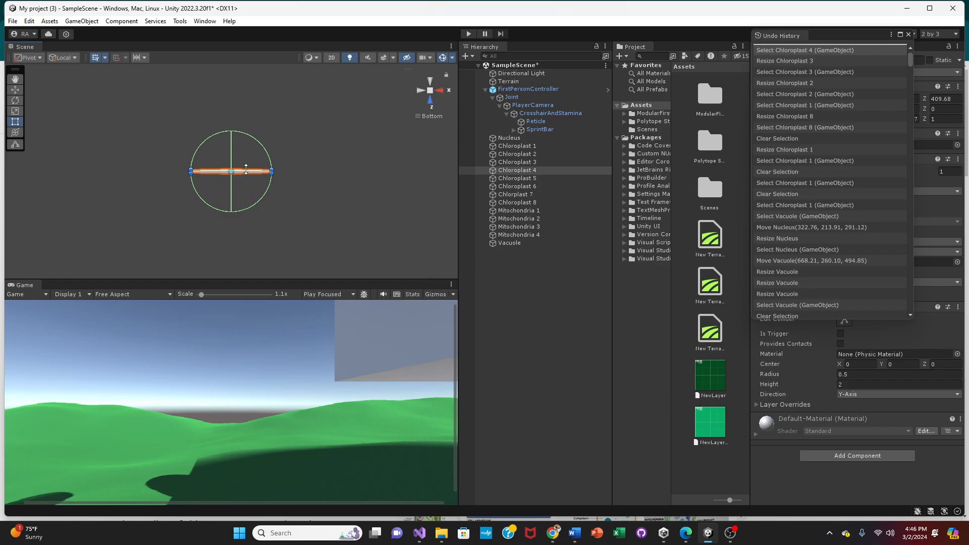
left_click_drag(235, 171, 236, 91)
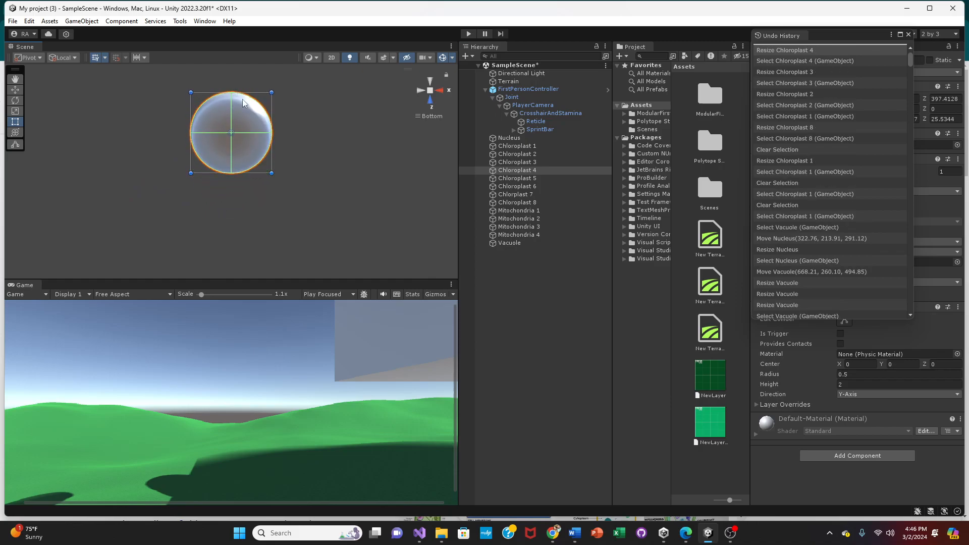
Step: Stretch Chloroplast 5 and Chloroplast 6 along Z into round shapes, giving Chloroplast 6 a Z scale of about 26.7
double_click(531, 177)
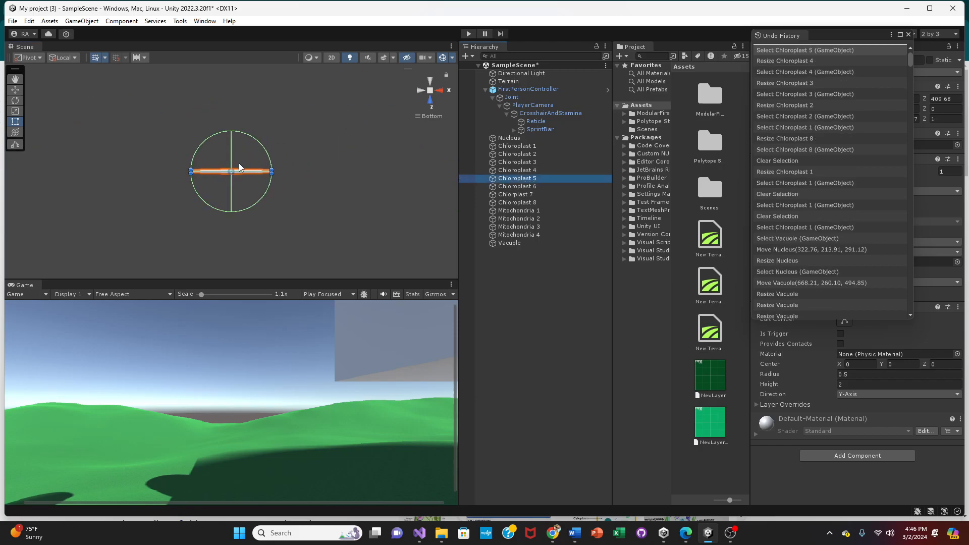
left_click_drag(236, 171, 243, 91)
double_click(541, 187)
left_click_drag(230, 173, 228, 90)
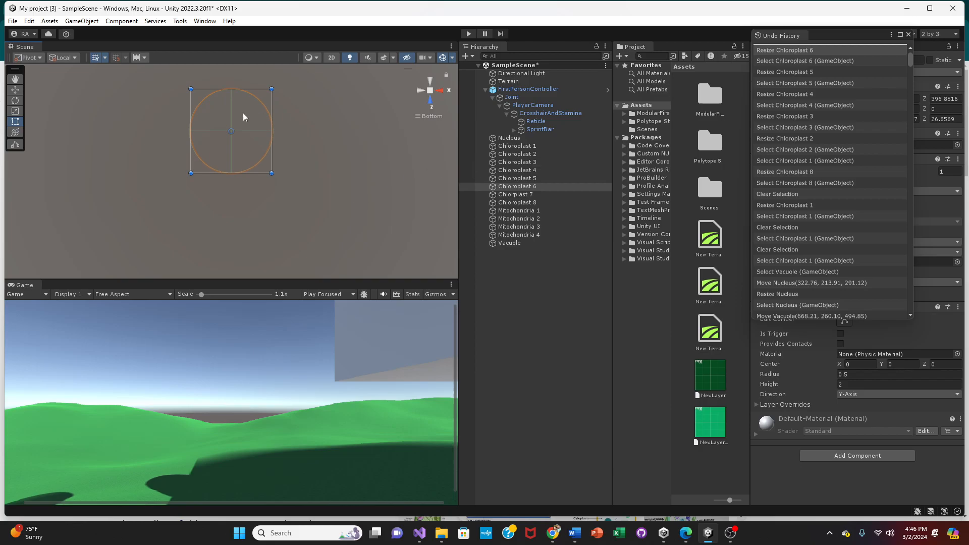
Step: Move Chloroplast 6 out of the Vacuole to about (399.9, 132, 458.7) in the bottom view
scroll(284, 152, "down", 6)
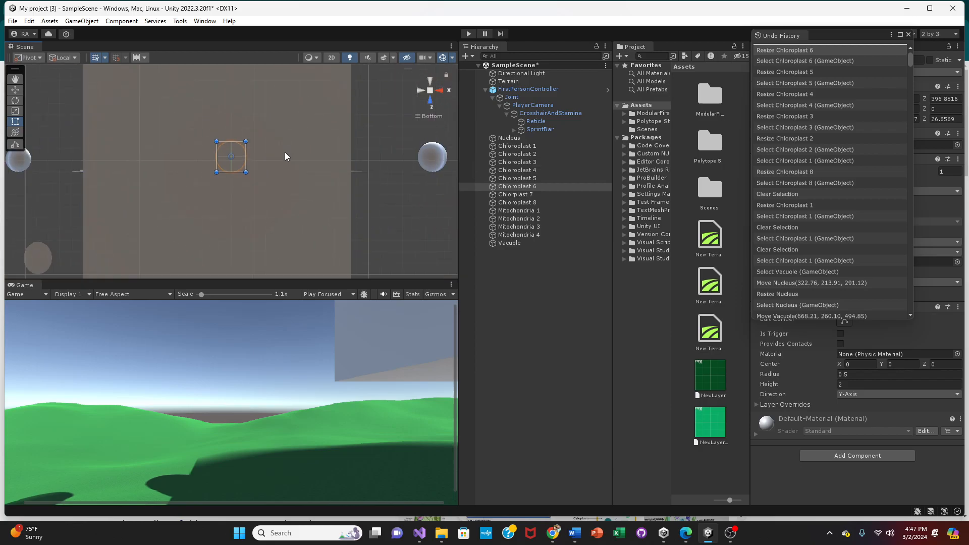
scroll(268, 158, "down", 3)
left_click_drag(231, 169, 162, 167)
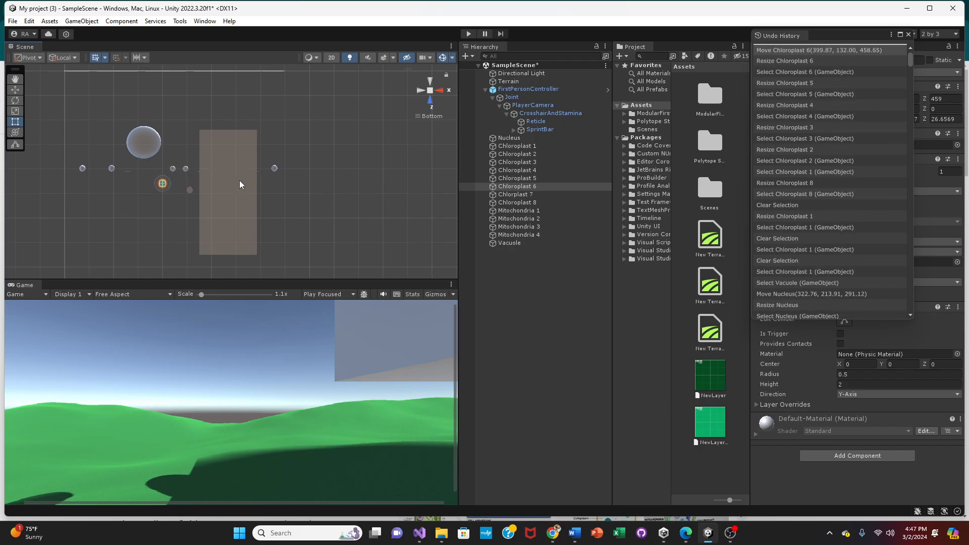
Step: Stretch Chlorplast 7 and Mitochondria 1 along Z into round shapes with Z scales of about 25.9 and 28.4
double_click(528, 194)
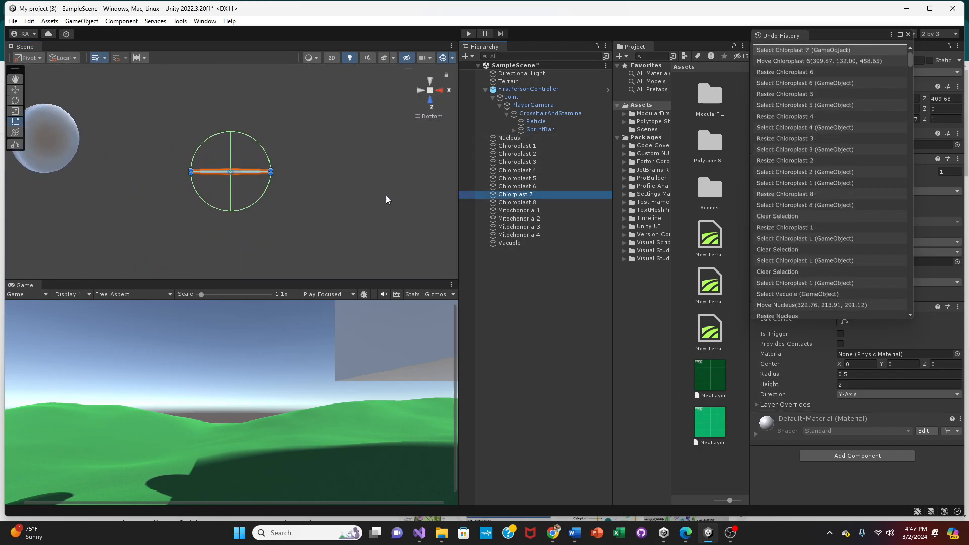
left_click_drag(233, 169, 240, 91)
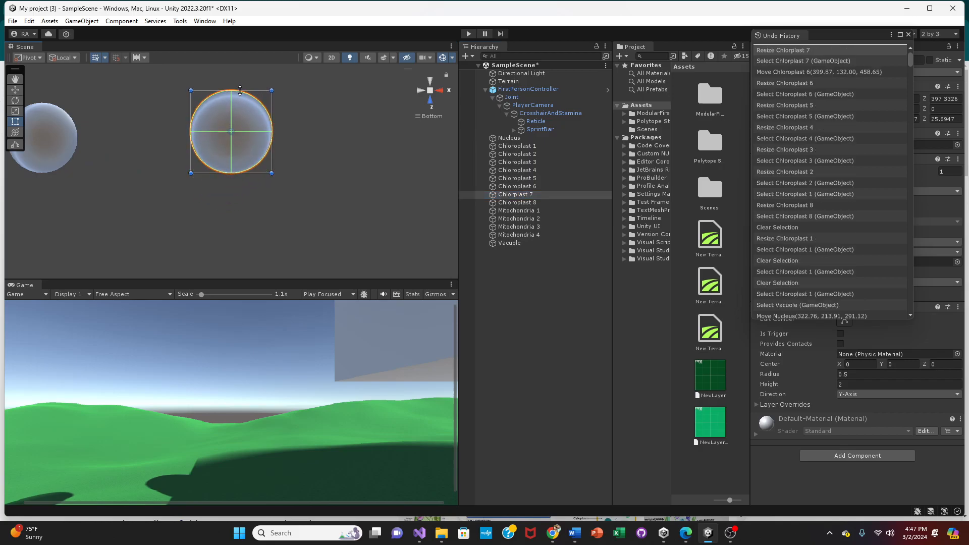
double_click(520, 202)
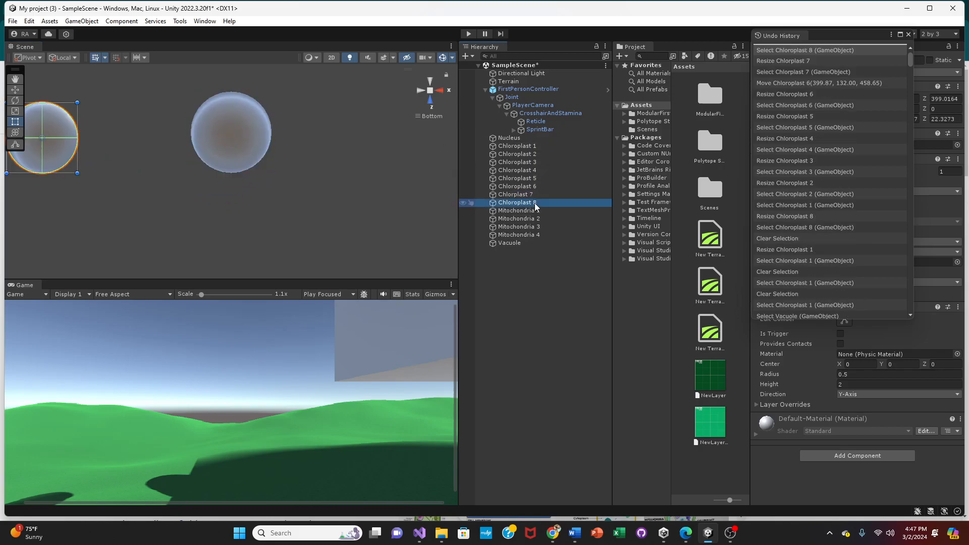
double_click(514, 211)
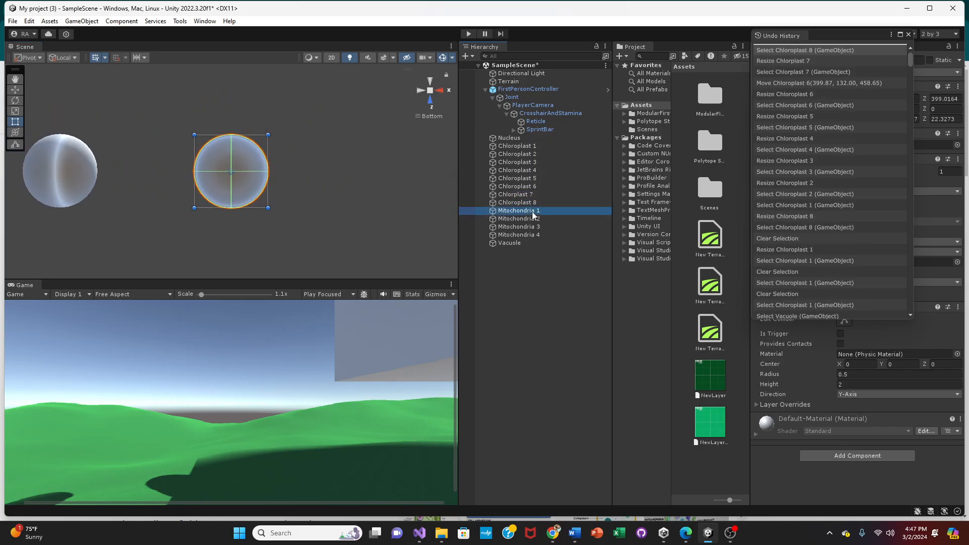
left_click_drag(189, 173, 178, 172)
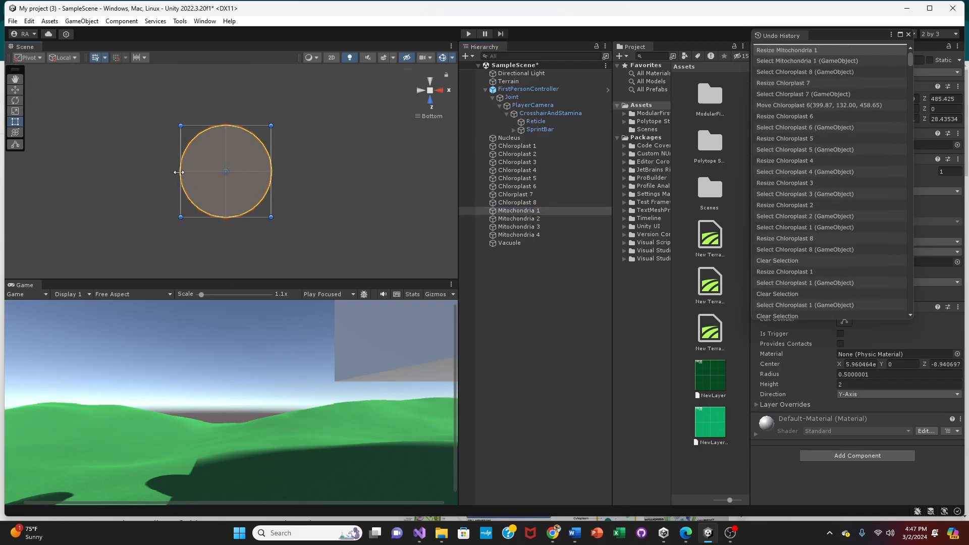
Step: Stretch Mitochondria 2, Mitochondria 3 and Mitochondria 4 along Z to Z scales of about 25.1, 24.7 and 25.3
double_click(546, 218)
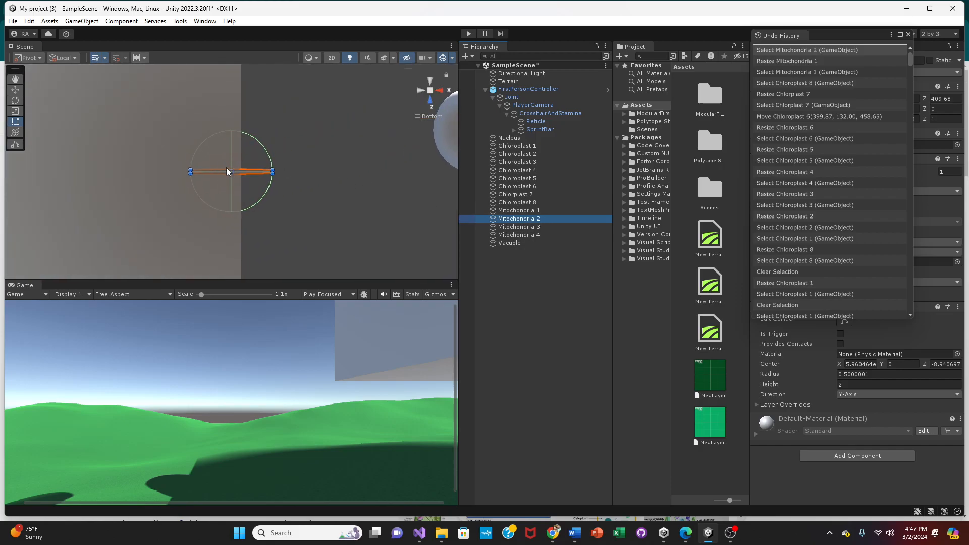
left_click_drag(231, 170, 252, 92)
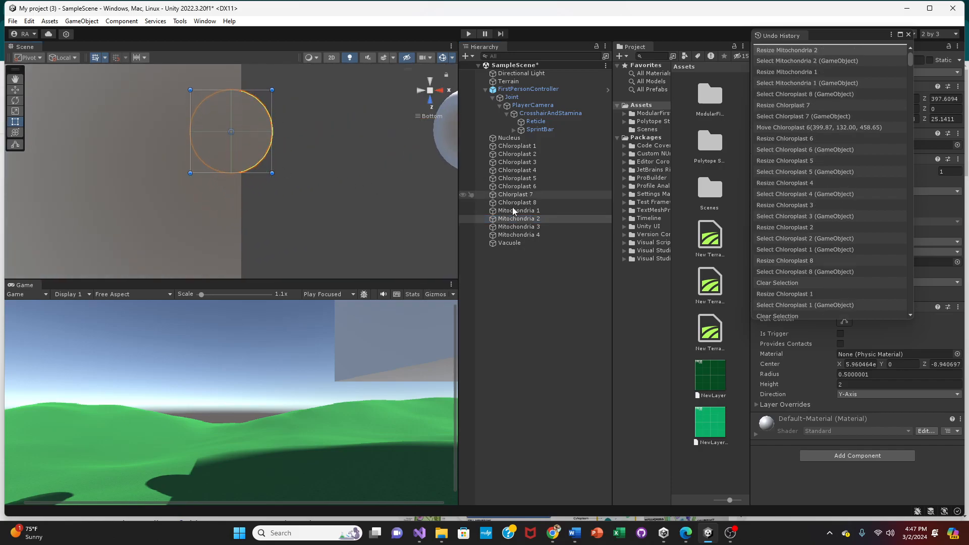
left_click(490, 228)
double_click(515, 226)
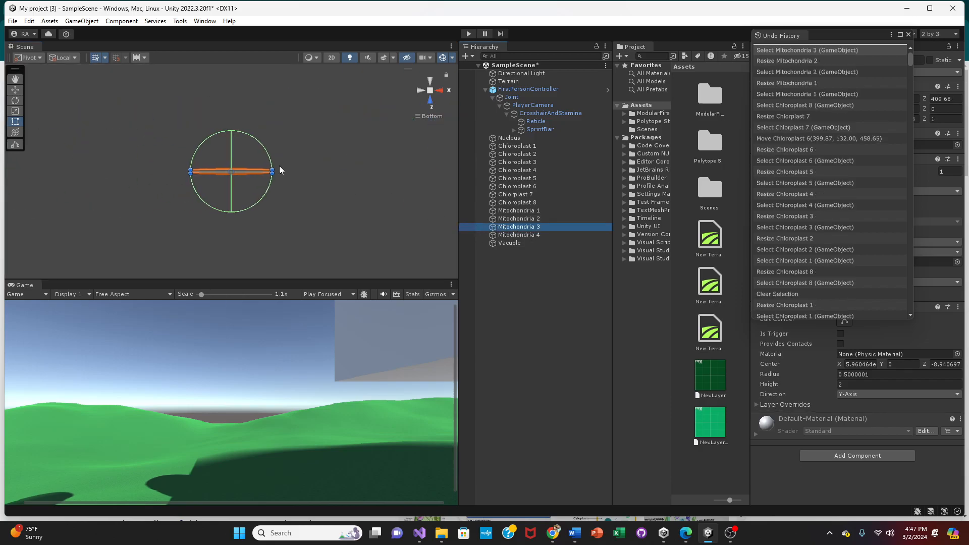
left_click(230, 170)
left_click(228, 168)
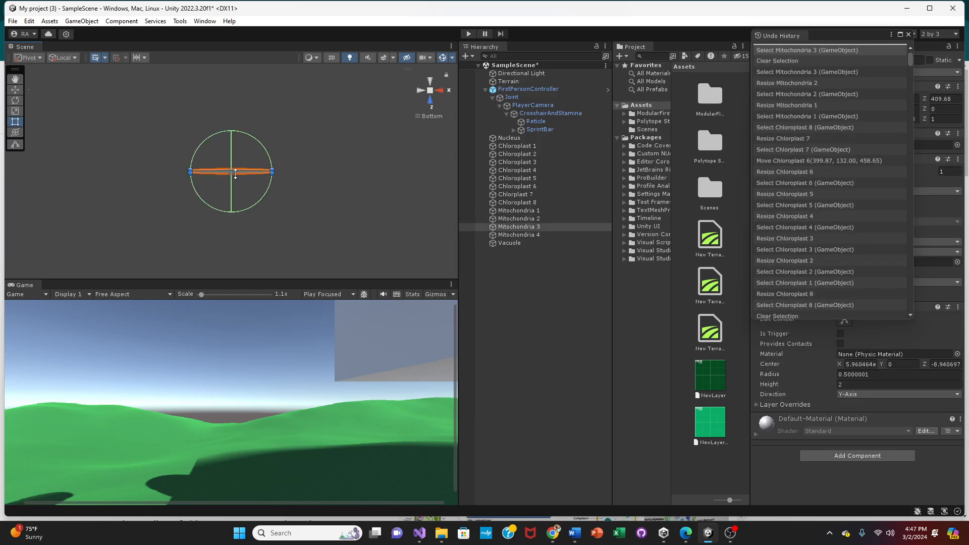
left_click_drag(235, 167, 244, 91)
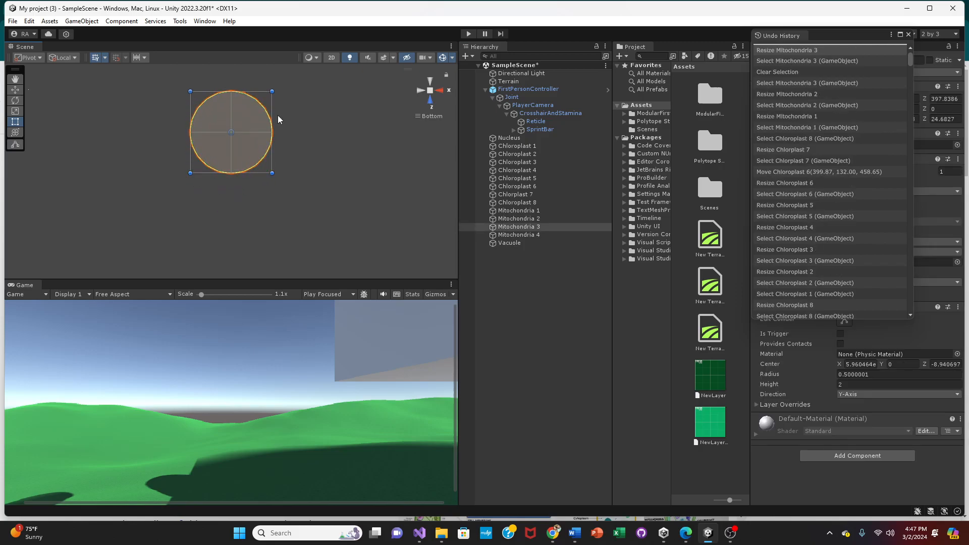
double_click(519, 235)
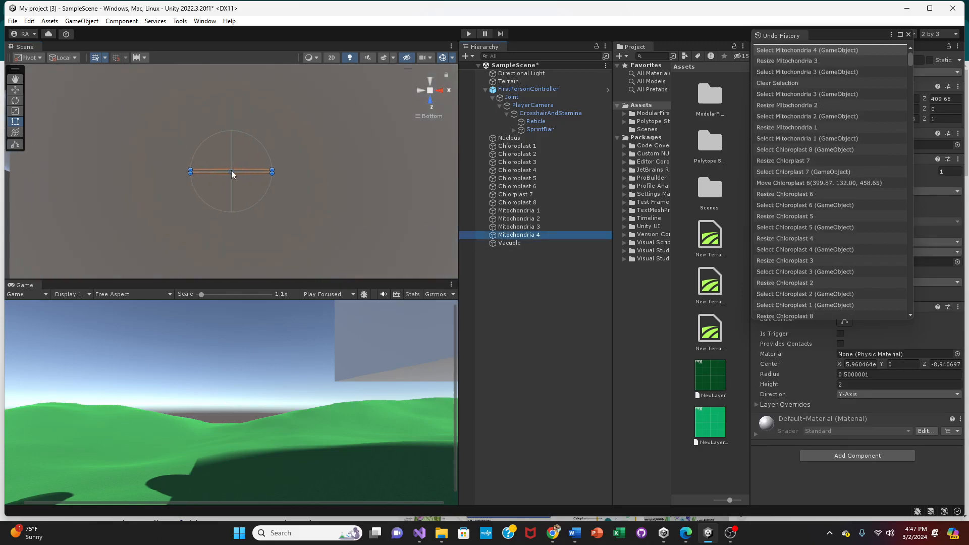
left_click_drag(263, 171, 269, 92)
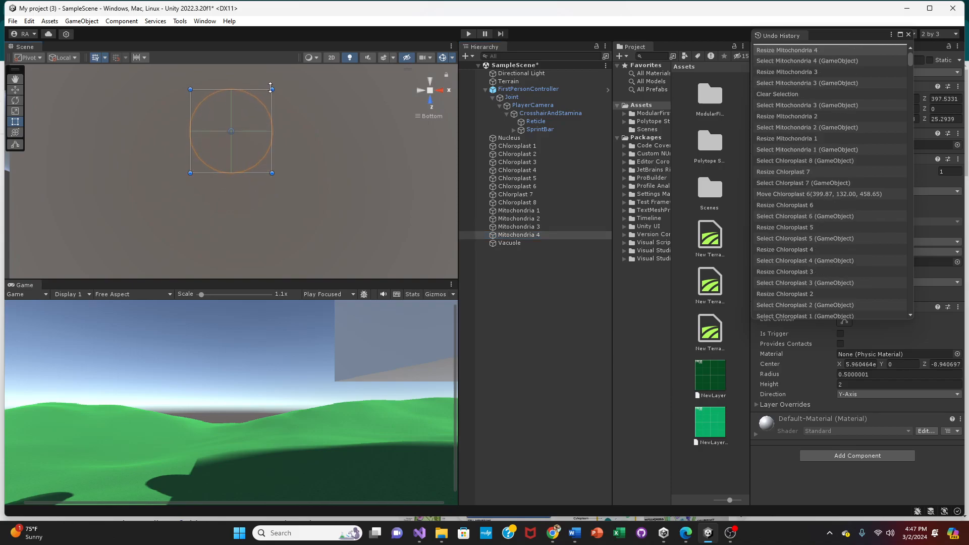
Step: Frame the Vacuole and run the scene in Play mode to view the solid organelles from the player's viewpoint
double_click(525, 245)
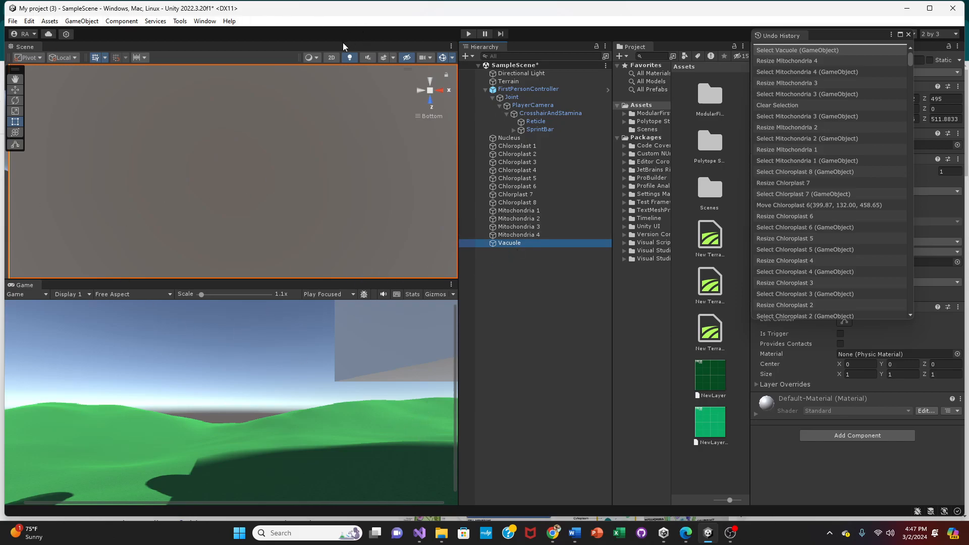
left_click(463, 33)
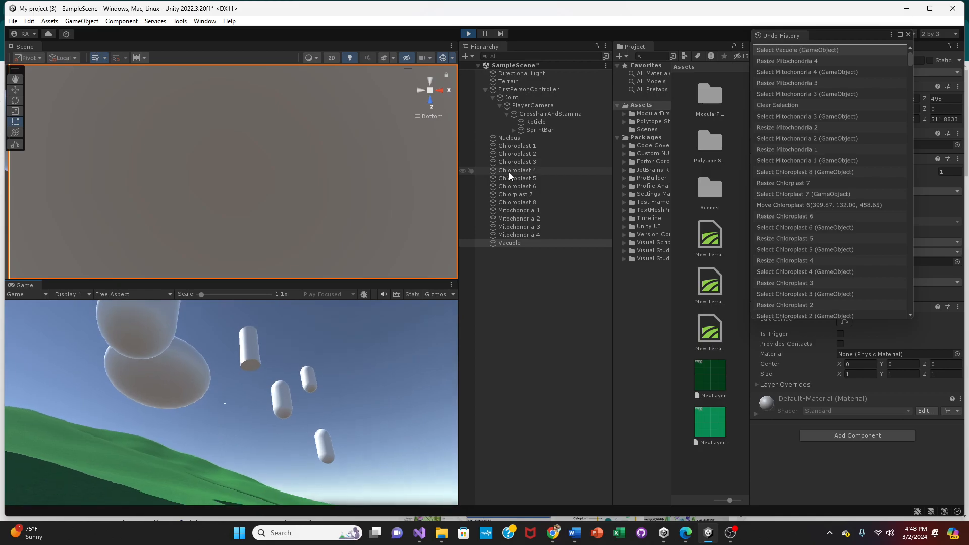
Step: Try to correct the name of Chlorplast 7 to Chloroplast 7 while the scene is running
left_click(522, 195)
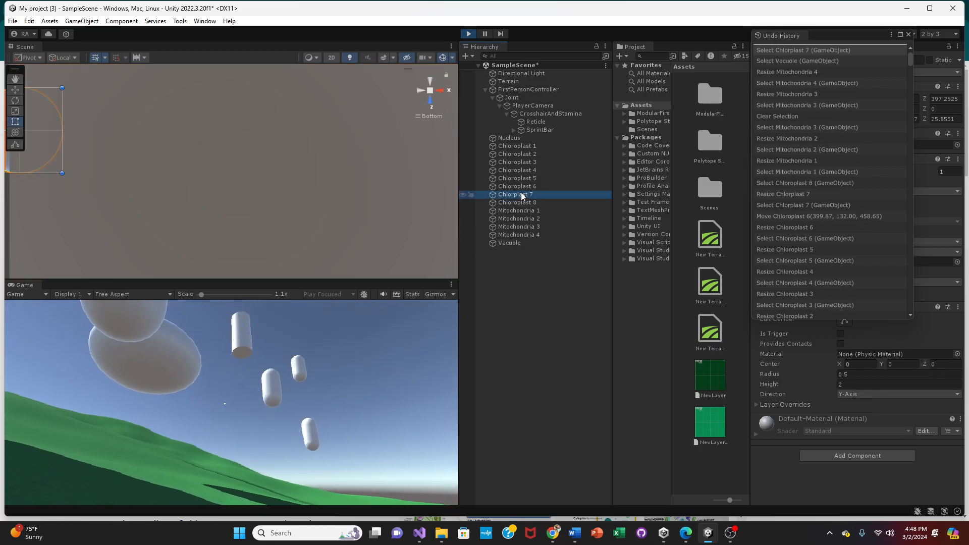
right_click(522, 196)
left_click(536, 231)
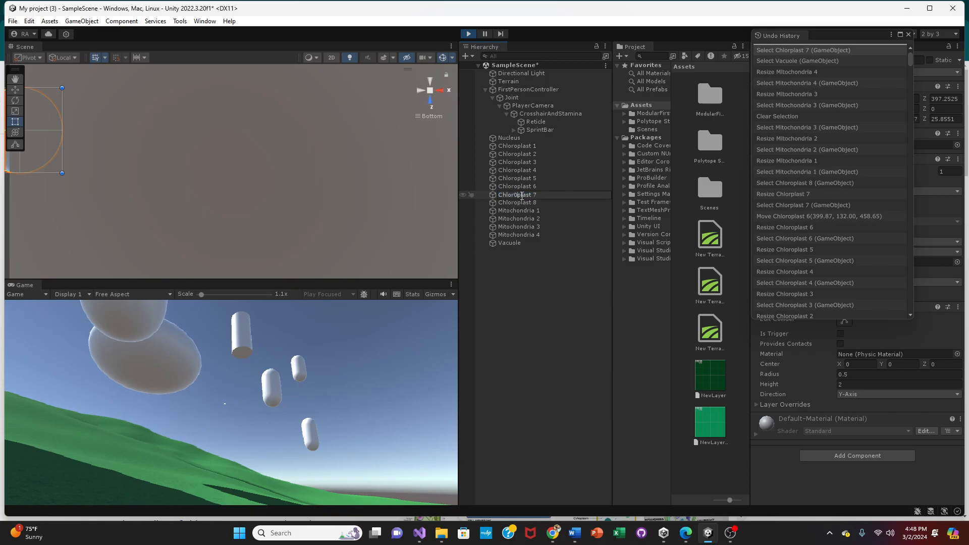
left_click(516, 275)
left_click(515, 194)
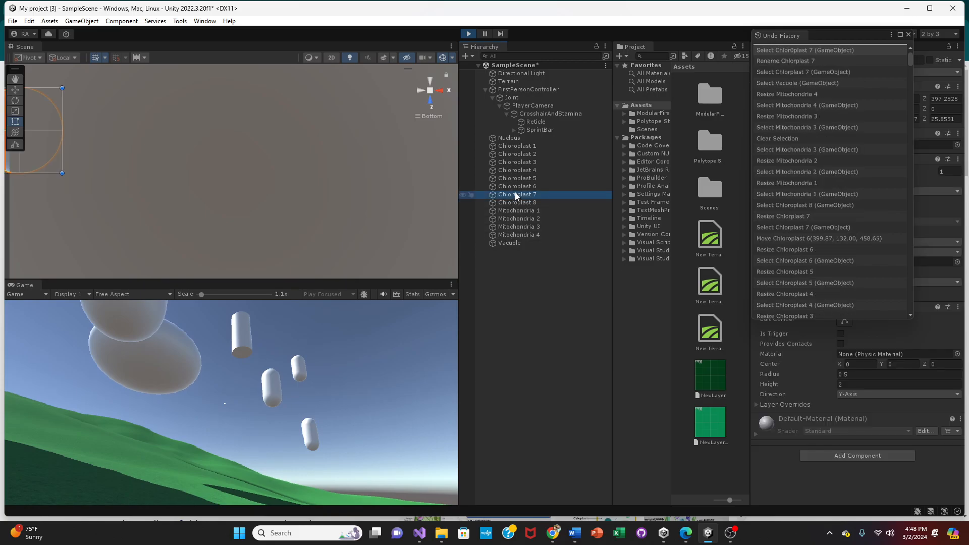
right_click(515, 195)
left_click(529, 231)
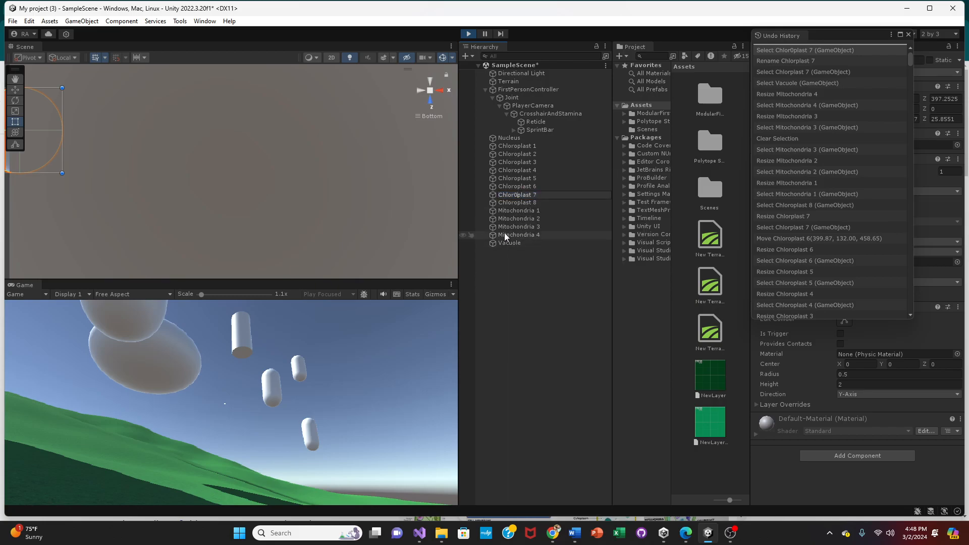
type("o")
left_click(514, 255)
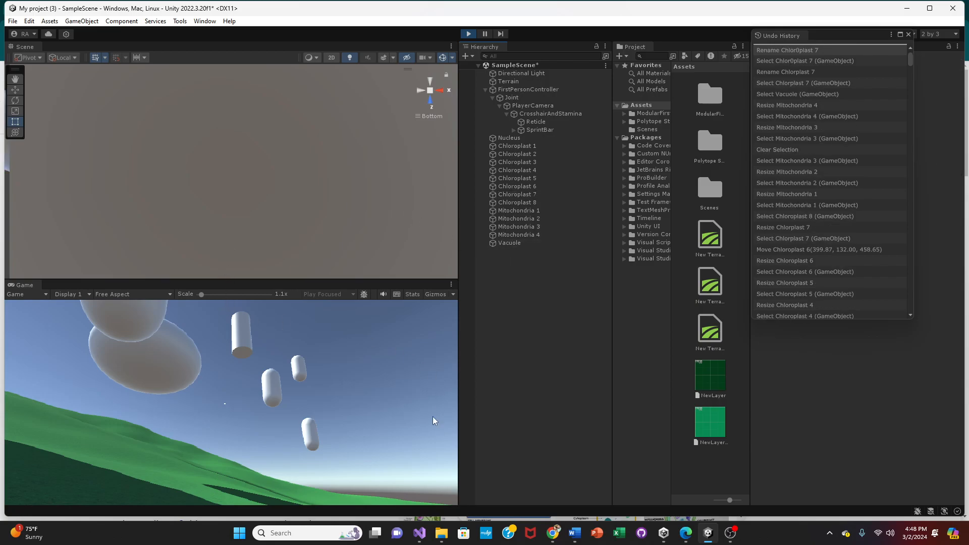
Step: Walk the player through the running scene to inspect the organelles, and stop Play mode
left_click(379, 405)
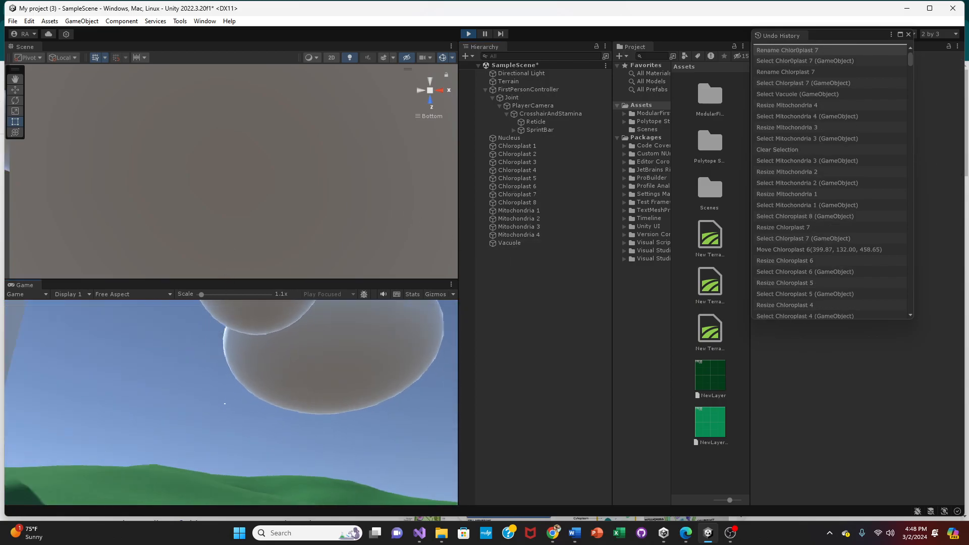
key("w")
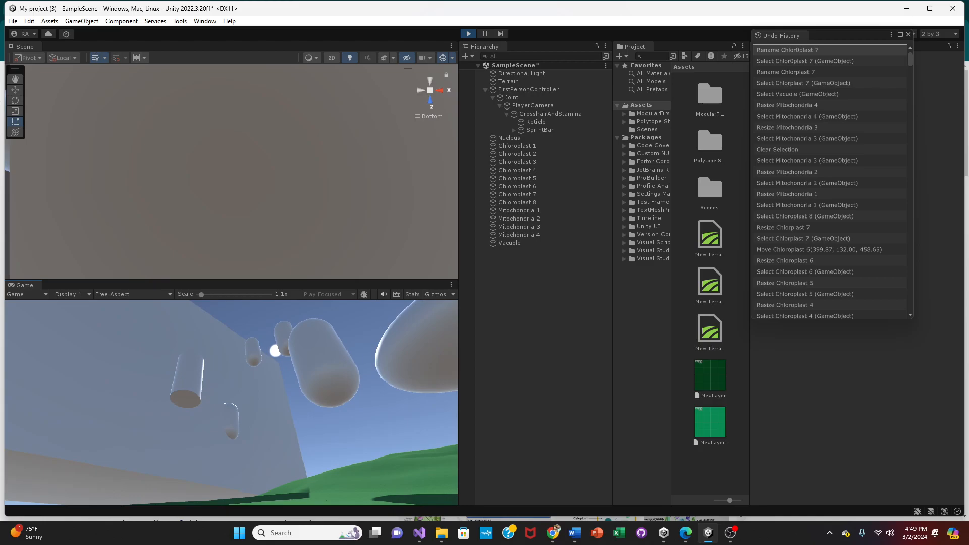
left_click(469, 35)
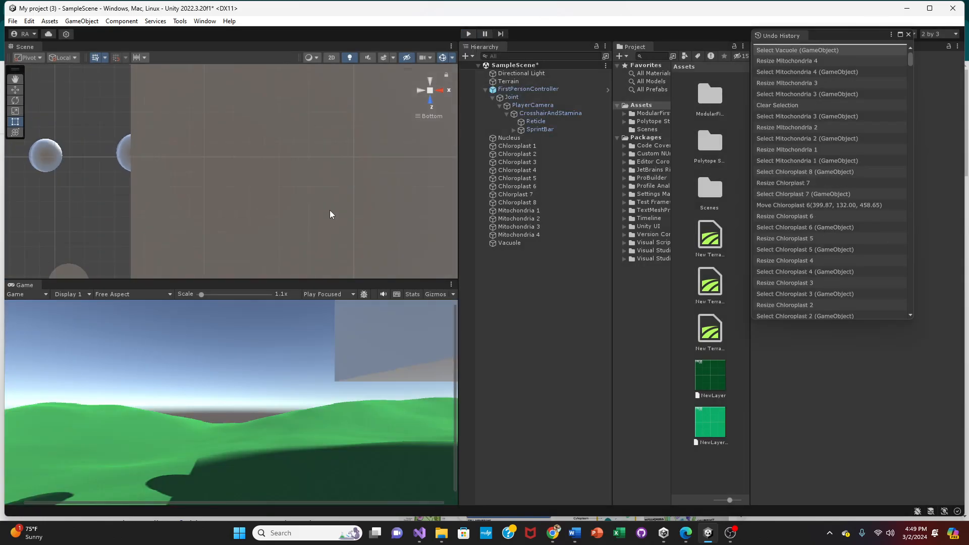
Step: Shrink the Vacuole's width and height in the back view by pulling in its upper corner facing the Nucleus
scroll(331, 214, "down", 10)
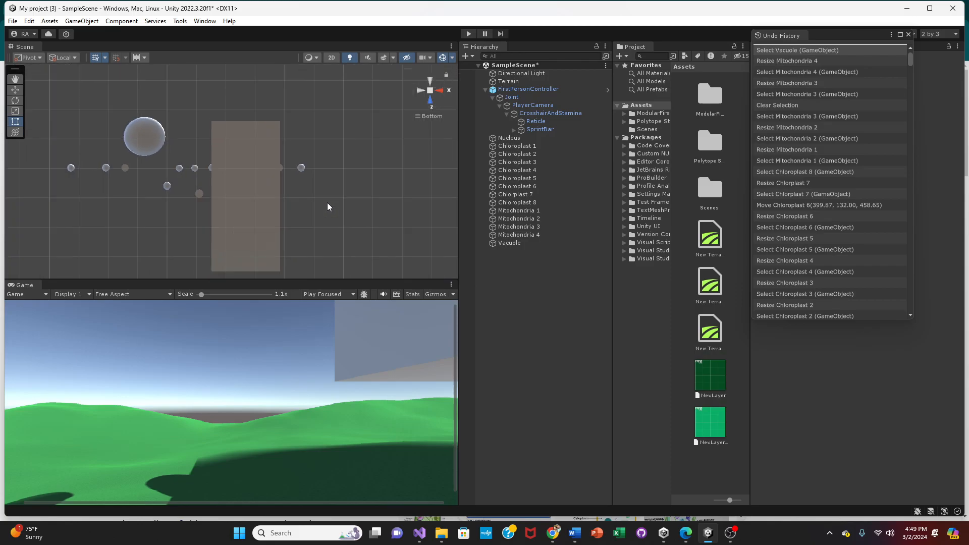
scroll(327, 207, "down", 8)
scroll(249, 192, "up", 6)
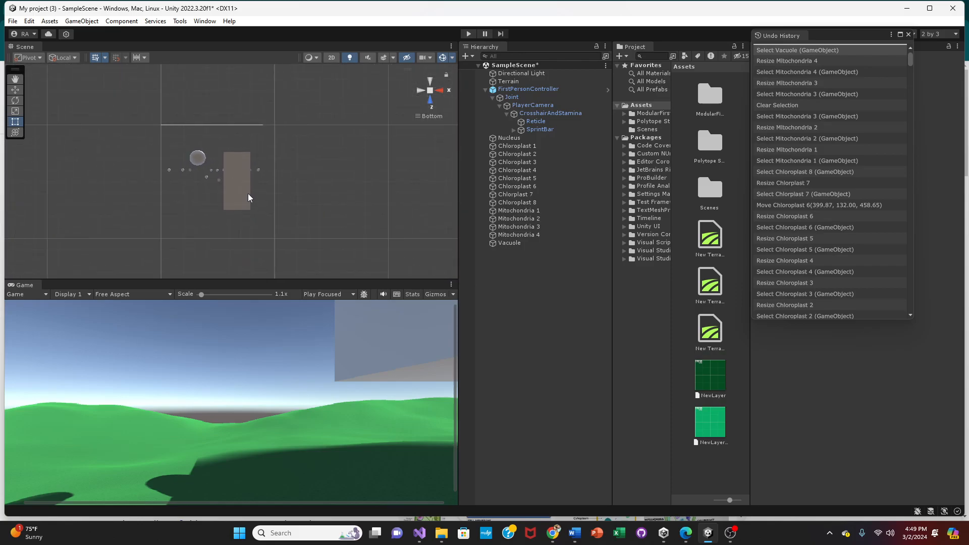
left_click(432, 84)
scroll(322, 154, "down", 1)
left_click(248, 137)
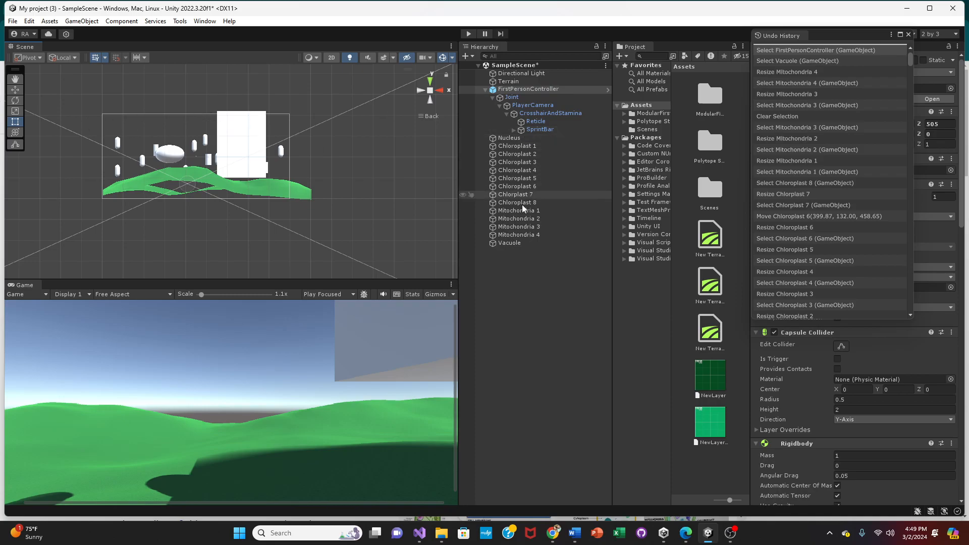
left_click(521, 242)
left_click_drag(216, 110, 225, 120)
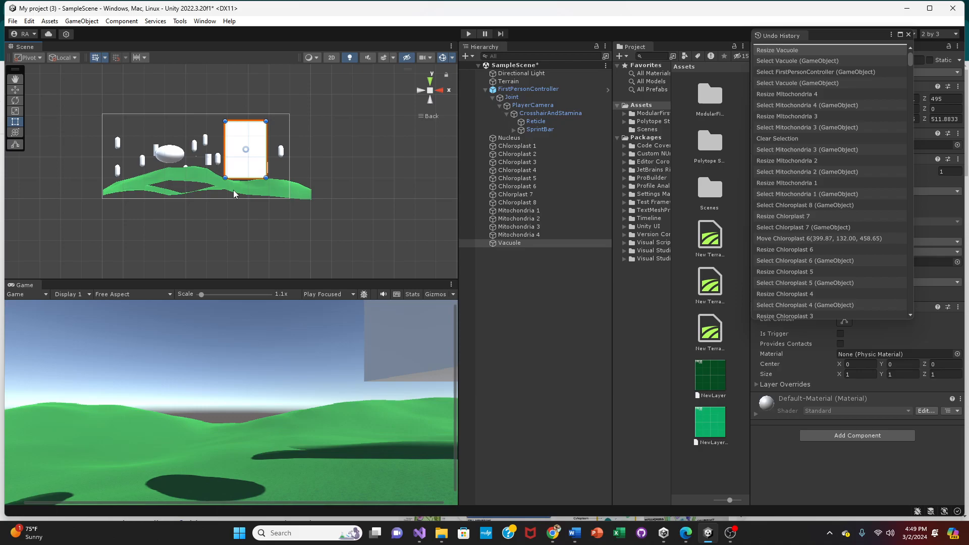
Step: In the left view, move the Vacuole to about (687.4, 235.9, 499.8) and the Nucleus to about (323, 243, 184.5)
left_click(429, 101)
left_click(429, 101)
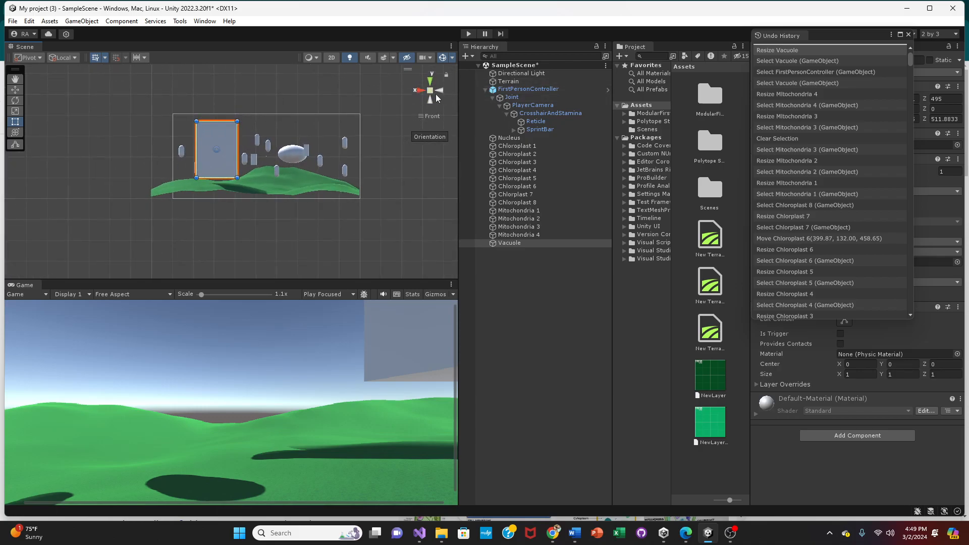
left_click(441, 89)
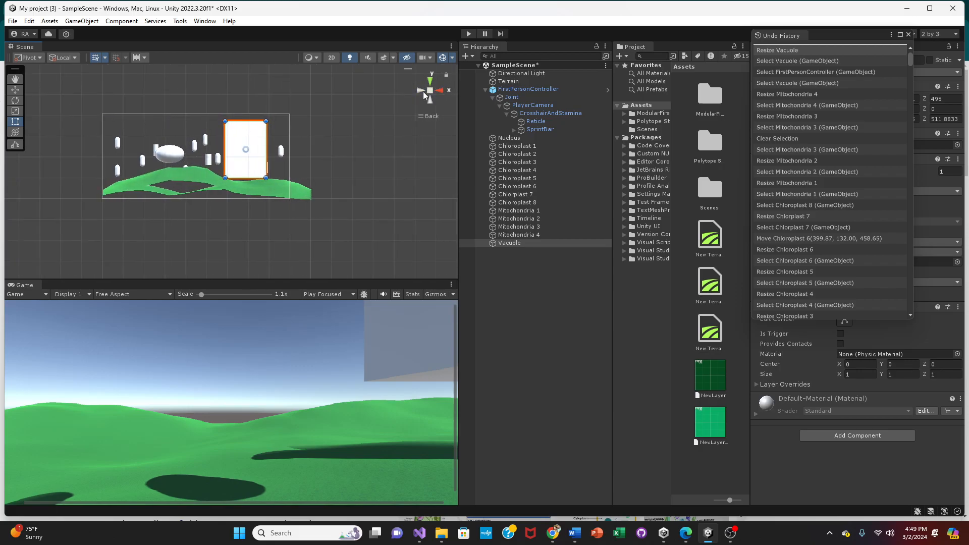
left_click(422, 91)
left_click_drag(235, 148, 382, 190)
left_click(513, 138)
Step: Move Chloroplast 1 to about (441, 182.8, 834.6) and Mitochondria 1 to about (509, 293.6, 838.9) in the left view
left_click(223, 150)
left_click(223, 157)
left_click_drag(223, 157, 141, 137)
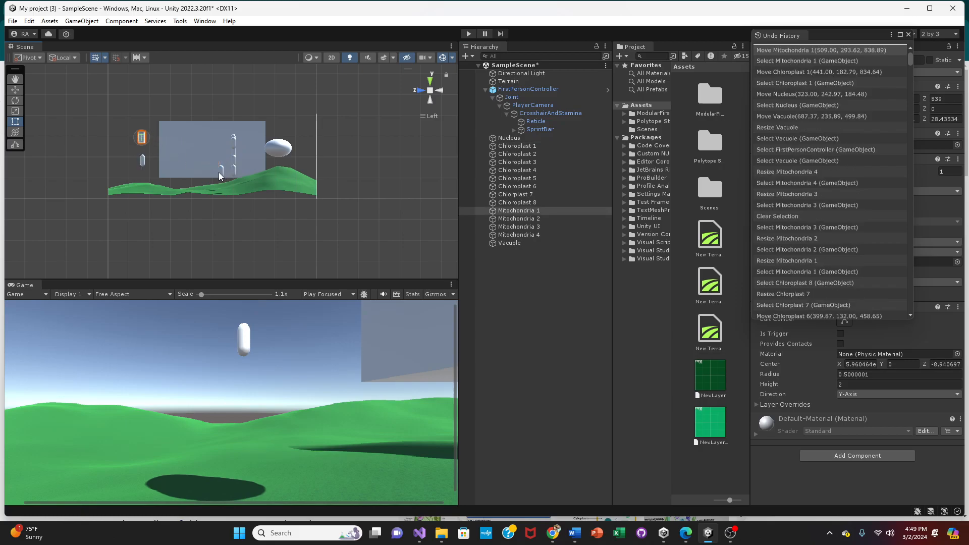
Step: Move Chloroplast 6 to about (400, 124.7, 640.6) in the left view
left_click(219, 172)
left_click(221, 172)
left_click_drag(221, 172, 174, 174)
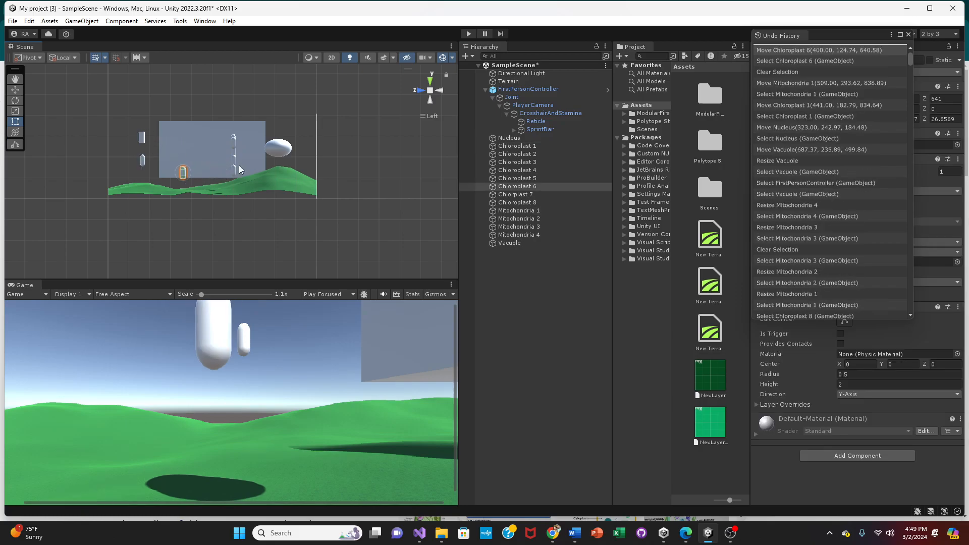
Step: Move Chloroplasts 2, 4 and 8 to about (72.3, 262.3, 574.9), (73, 141.1, 278.8) and (494, 283.6, 67.3), and Mitochondria 3 to (257, 96.4, 506.8)
left_click(236, 171)
left_click_drag(235, 171, 210, 182)
left_click(234, 145)
left_click(235, 153)
left_click(233, 138)
left_click_drag(233, 139, 311, 143)
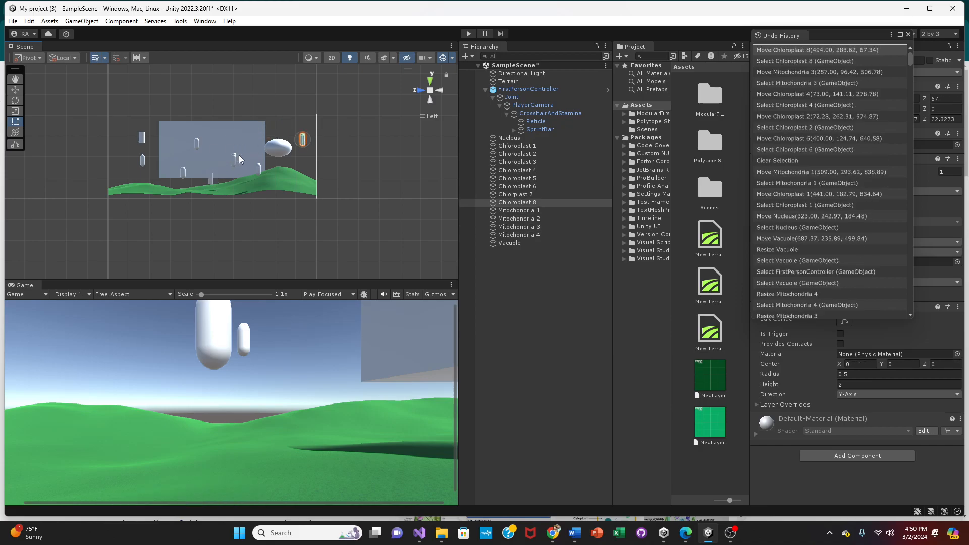
Step: Move Chloroplasts 3, 7, 6 and 1 to about Y/Z 193/329, 147/412, 103/668 and 139/866, and Mitochondria 3 to about 137/529
left_click(233, 159)
left_click_drag(234, 159, 137, 173)
left_click(143, 161)
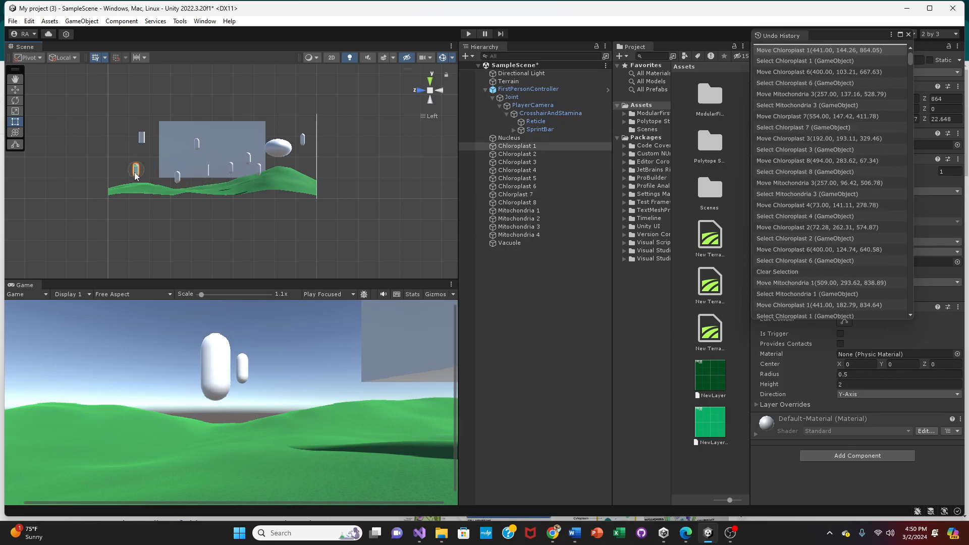
Step: Move Mitochondria 1 to about Y/Z 229/851 and Chloroplasts 2, 3 and 7 to about 291/645, 283/356 and 181/427, and show the front view
mouse_move(142, 140)
left_mouse_down()
mouse_move(133, 147)
mouse_move(140, 152)
left_mouse_up()
left_click(197, 144)
left_click_drag(197, 146, 183, 138)
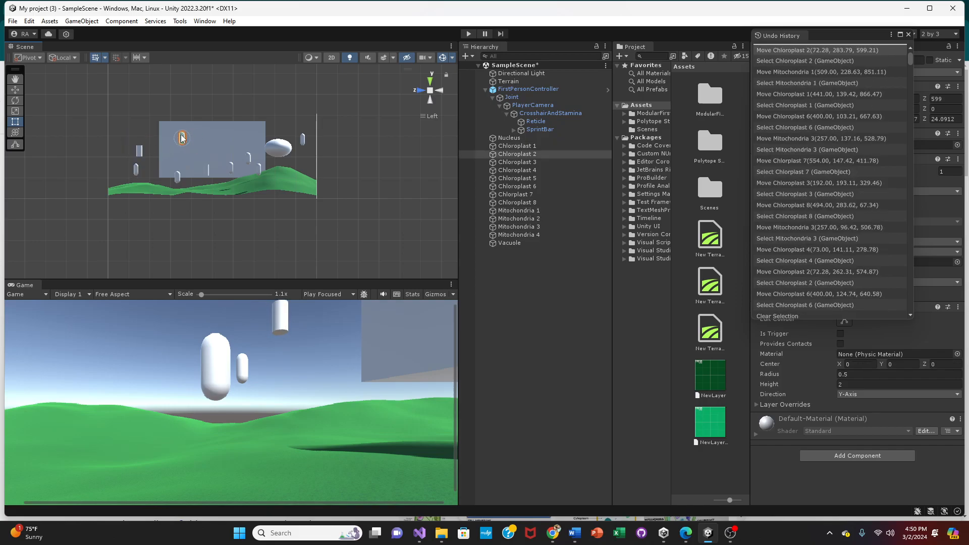
left_click_drag(250, 156, 228, 160)
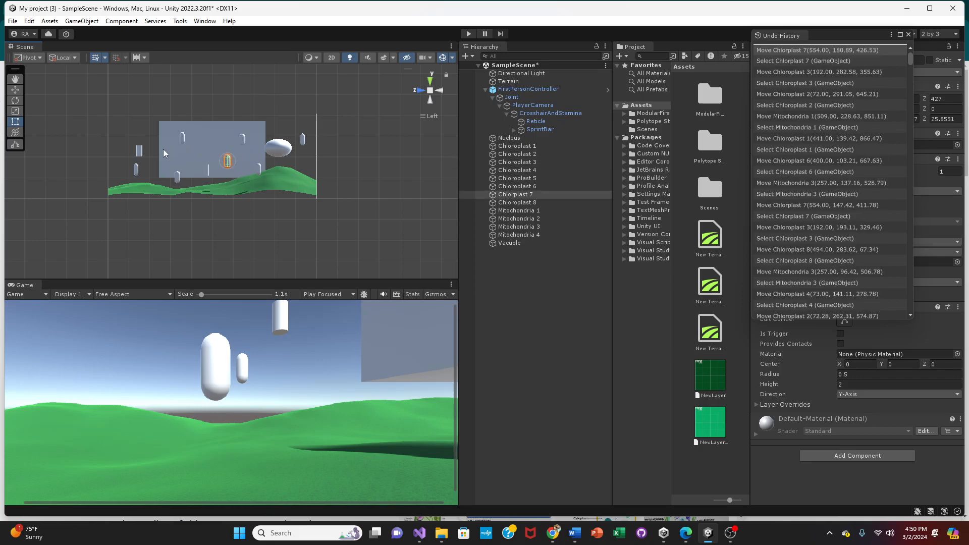
left_click(440, 89)
left_click(441, 91)
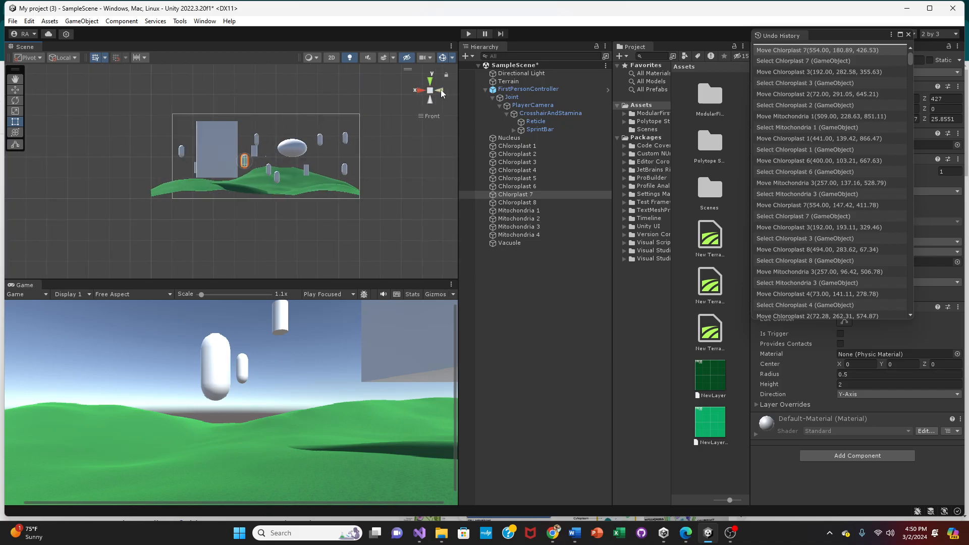
Step: Move Mitochondria 1 to about (439, 235.8, 851) and the Nucleus to about (301.2, 289, 184), and stretch the Nucleus taller into a round shape
left_click(420, 89)
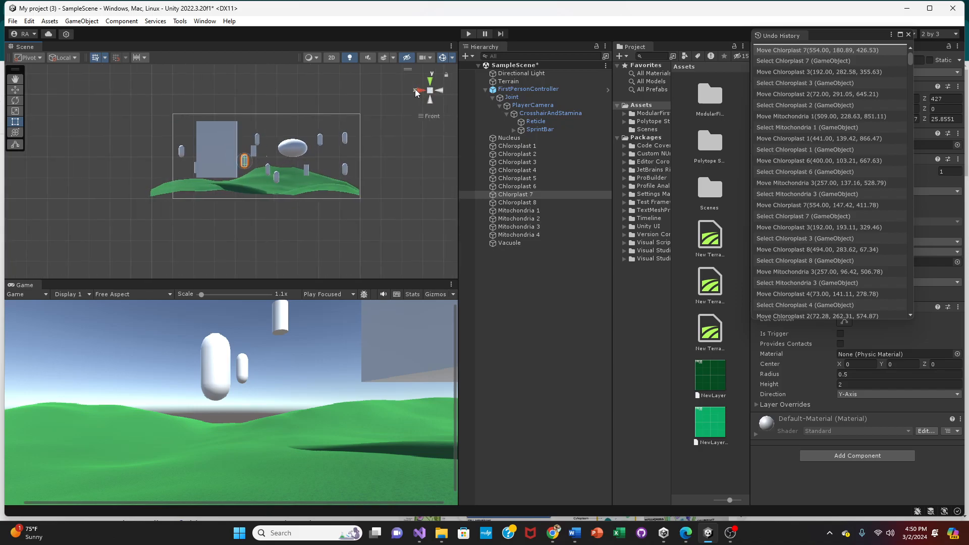
left_click(255, 154)
left_click_drag(255, 152, 290, 122)
left_click(286, 149)
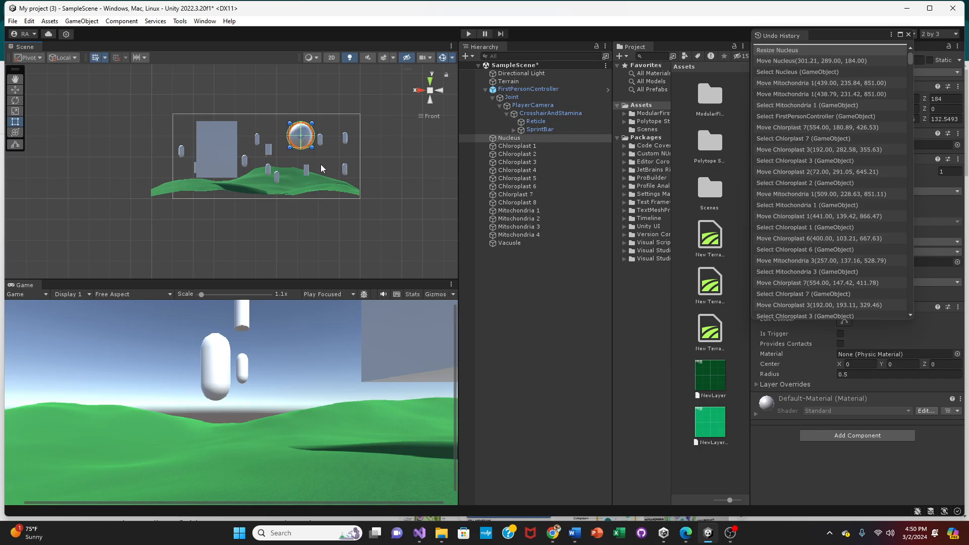
Step: Move Chloroplasts 3 and 6 to about X/Y 179.9/220 and 351.6/103, and Mitochondria 3 to about 252.2/168.5, in the front view
left_click(320, 140)
left_click_drag(320, 141, 291, 178)
left_click(306, 172)
left_click(278, 179)
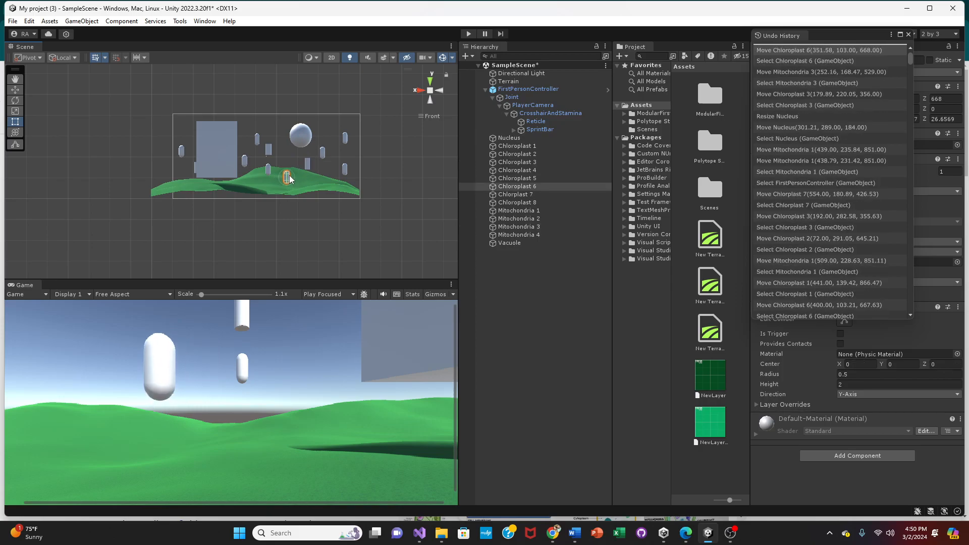
Step: Move Chloroplast 5 to about (843.9, 202.8, 397.1) and the Vacuole to about (672.4, 243.5, 500)
left_click(180, 152)
left_click_drag(181, 153, 183, 159)
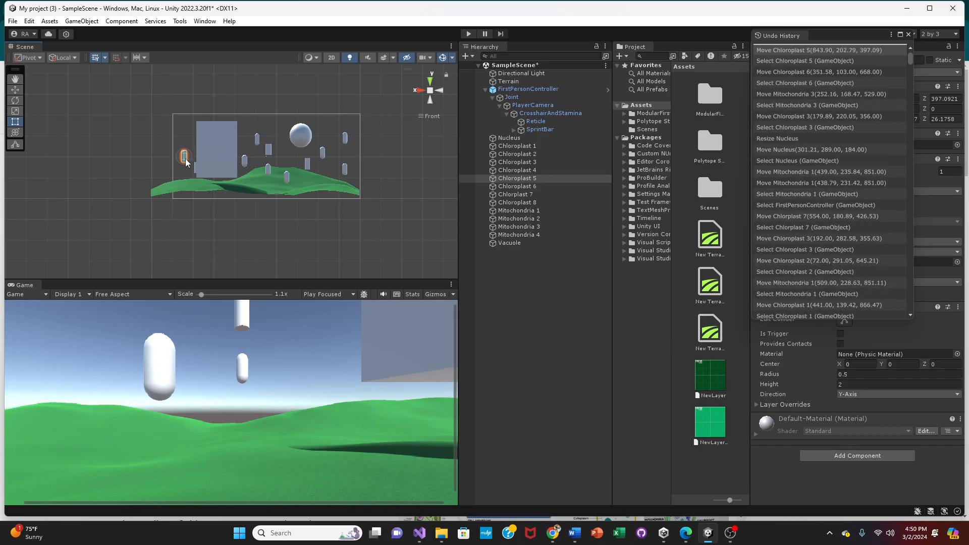
left_click(173, 165)
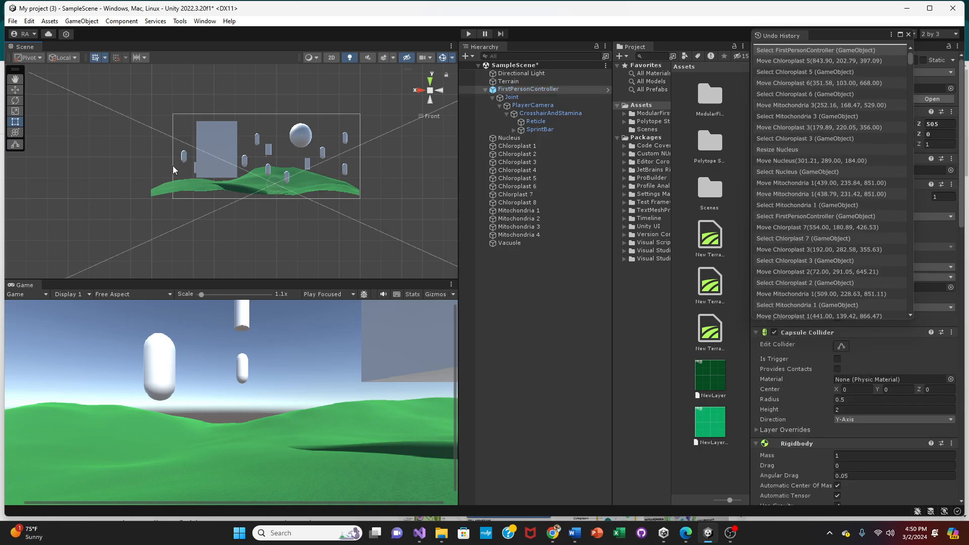
left_click(231, 135)
left_click_drag(231, 134, 234, 138)
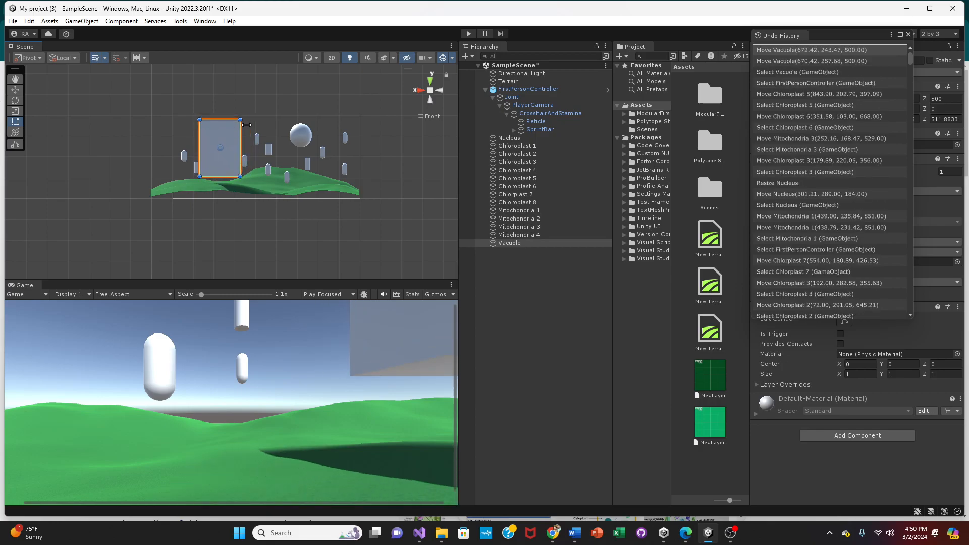
Step: Play-test the scene to check the organelle layout, select Mitochondria 4, and stop play mode
left_click(469, 33)
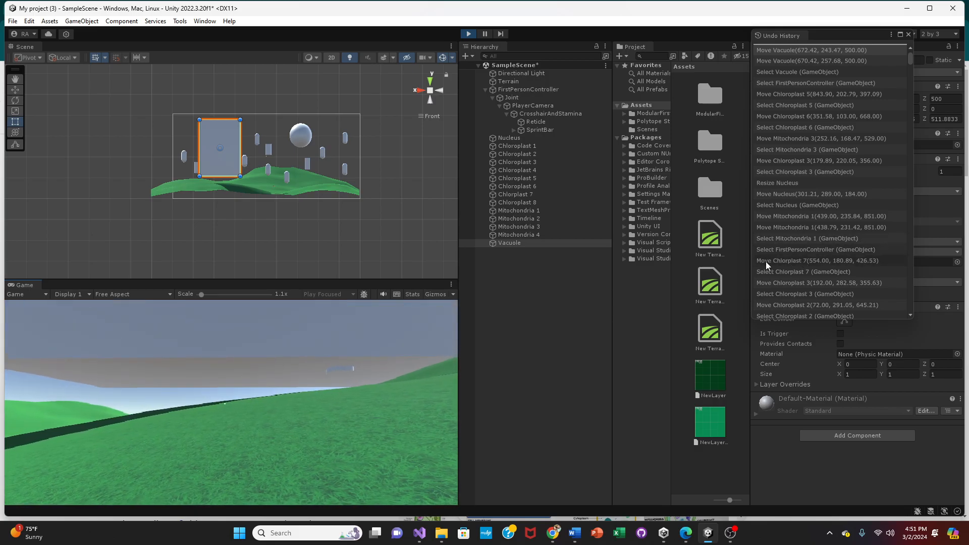
left_click(559, 235)
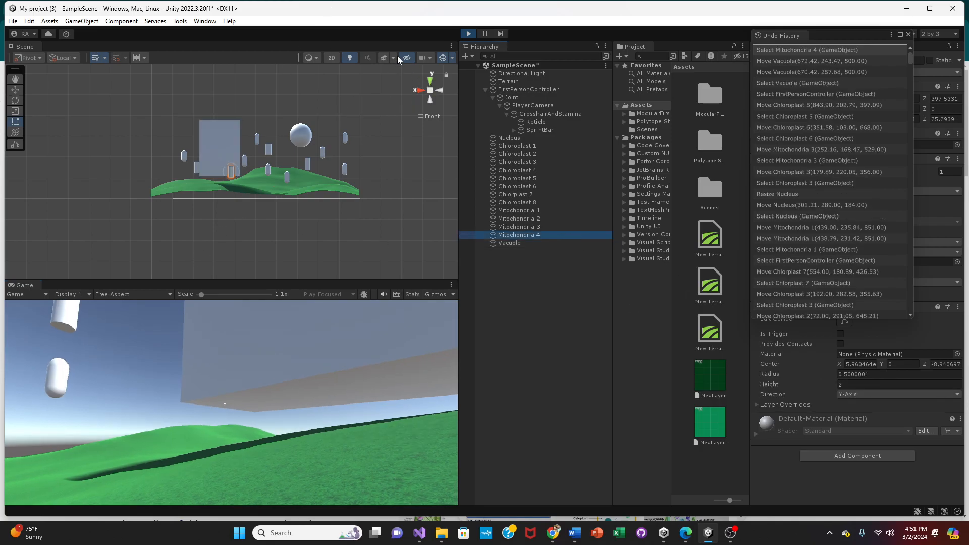
left_click(471, 34)
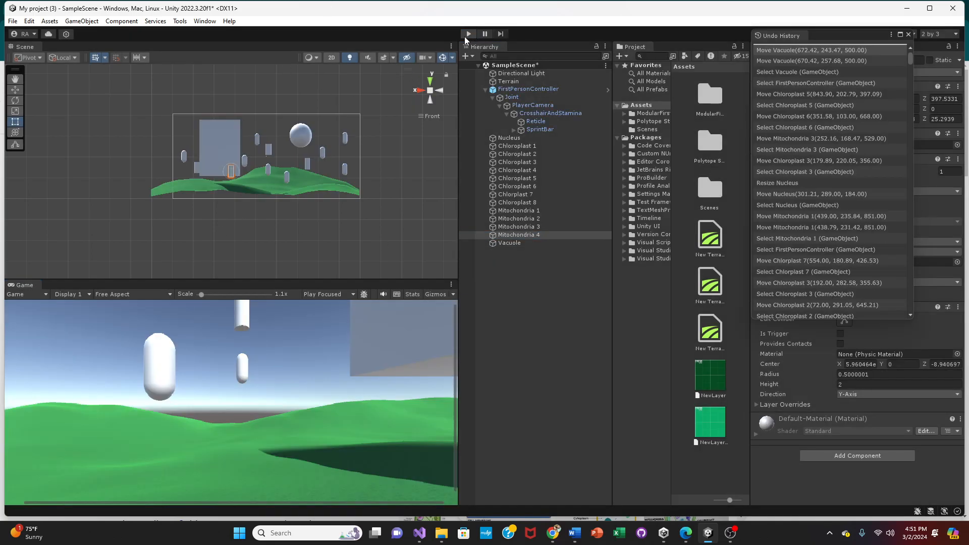
Step: In the left view, move Mitochondria 4 to about (618, 106.8, 477.4) and Mitochondria 3 to about (252, 192.5, 565.6)
left_click(216, 159)
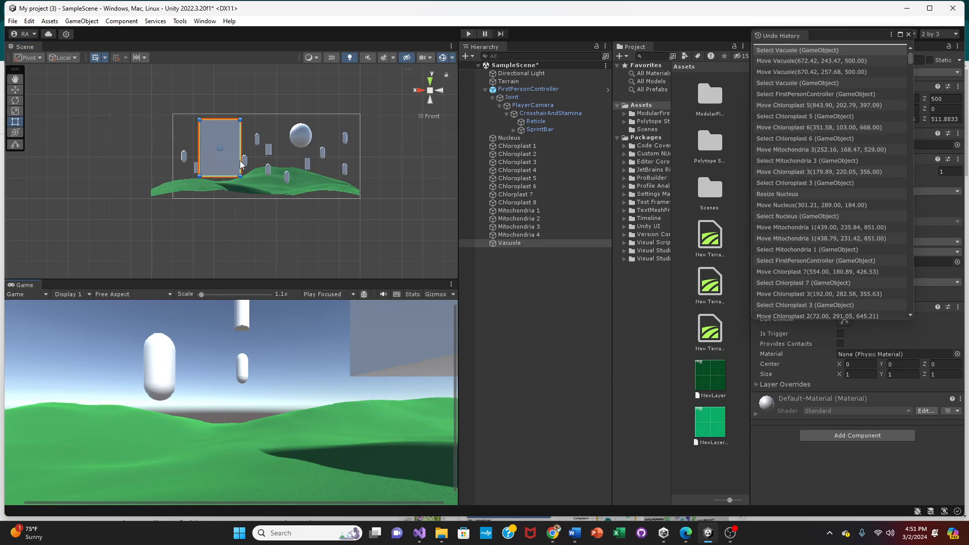
left_click(207, 163)
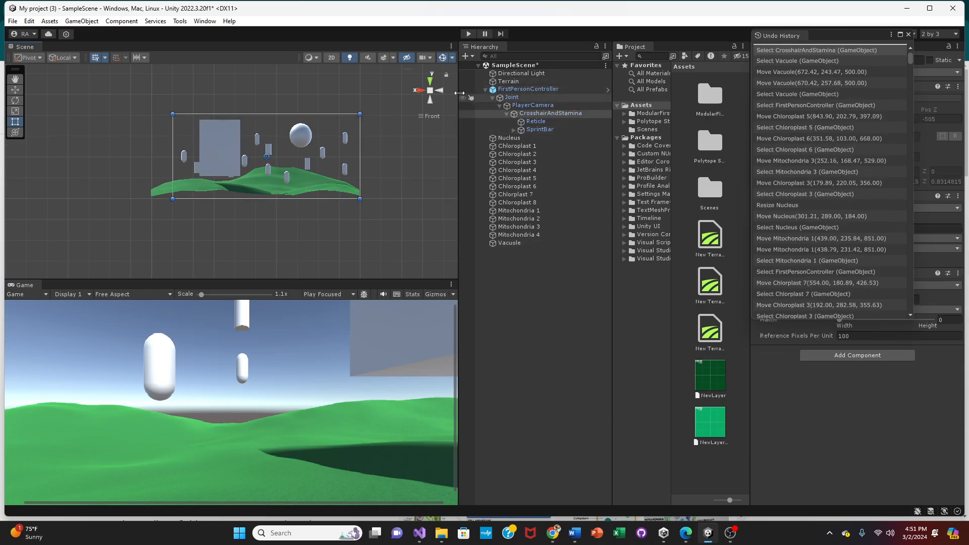
left_click(439, 90)
left_click(441, 89)
left_click_drag(235, 176, 200, 166)
Step: Resize the Nucleus slightly larger in the left view and move it to about (284, 252.6, 158.4)
left_click(281, 134)
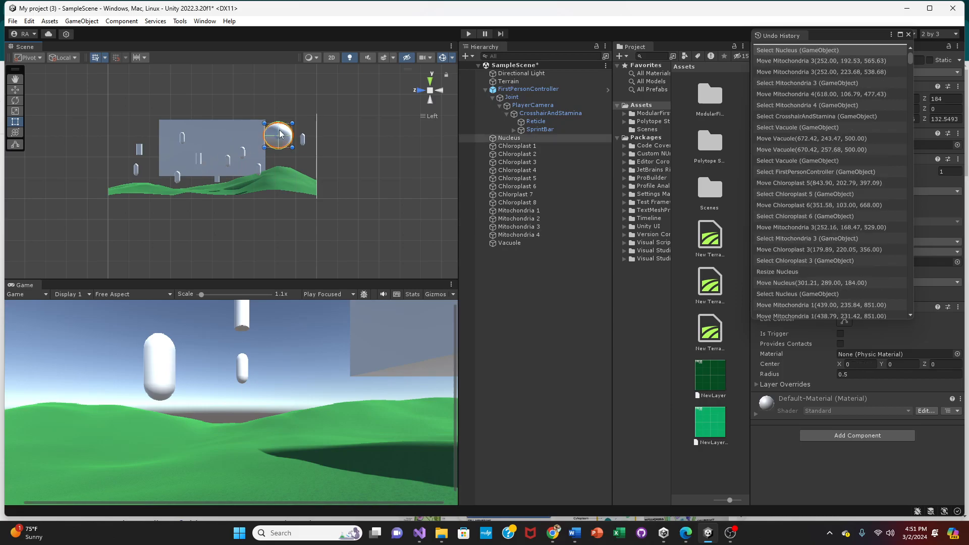
left_click_drag(276, 141, 266, 119)
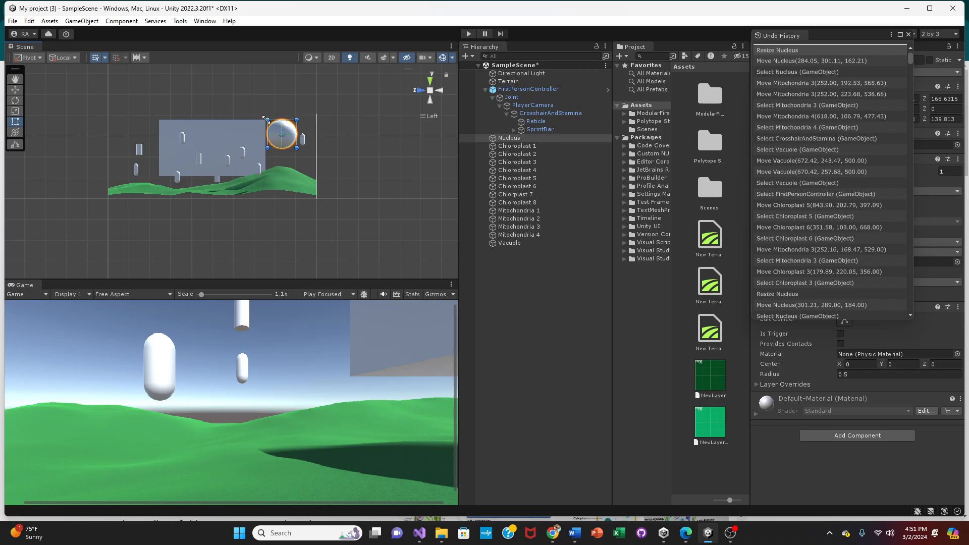
left_click(304, 142)
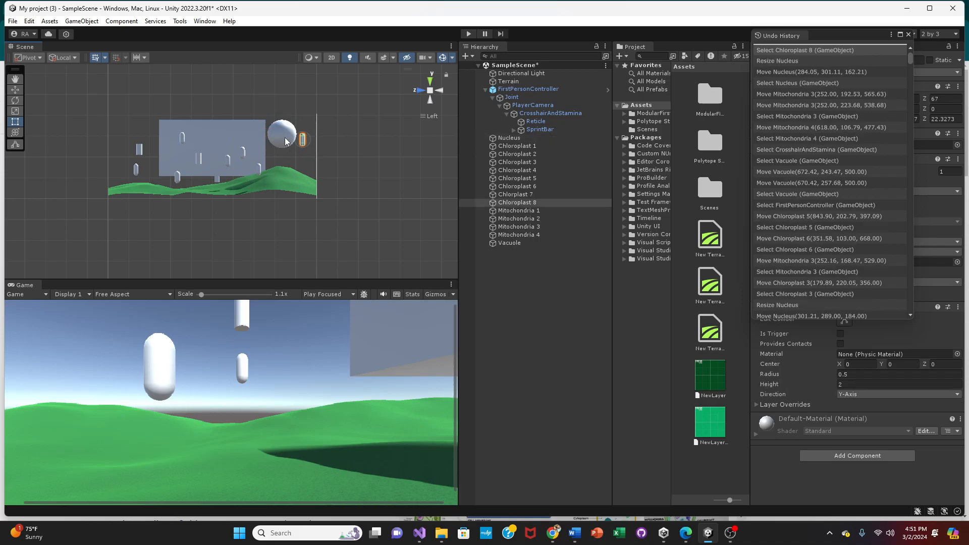
left_click(285, 137)
left_click(285, 138)
left_click_drag(285, 139, 286, 155)
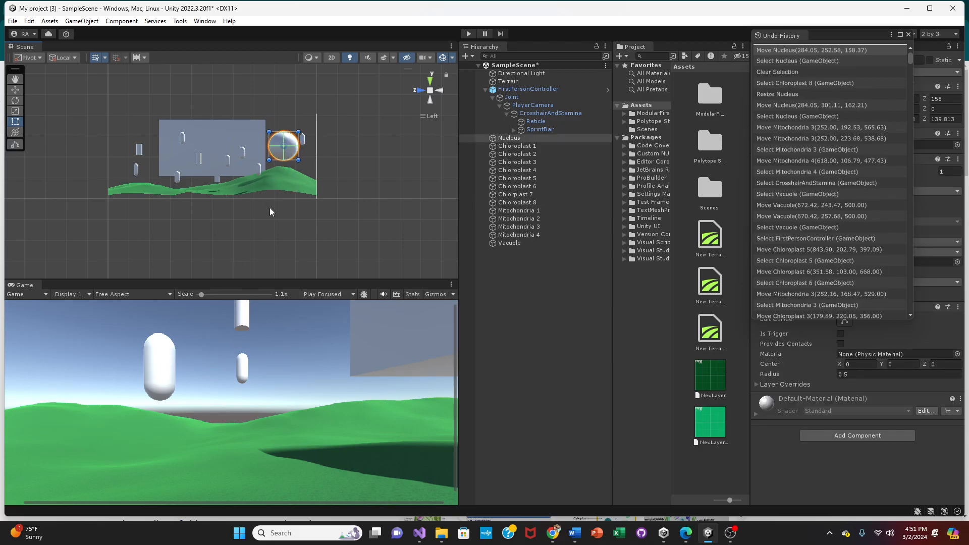
Step: In the bottom view, move the Vacuole, Mitochondria 4 and Mitochondria 3 to about X/Z 761.6/320.9, 405/375.3 and 322.2/452.2
left_click(427, 103)
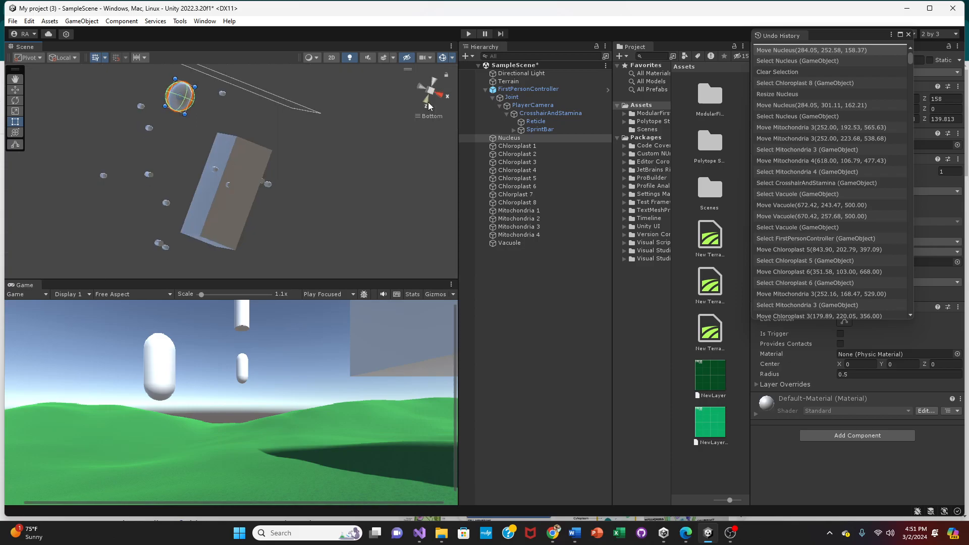
left_click(431, 101)
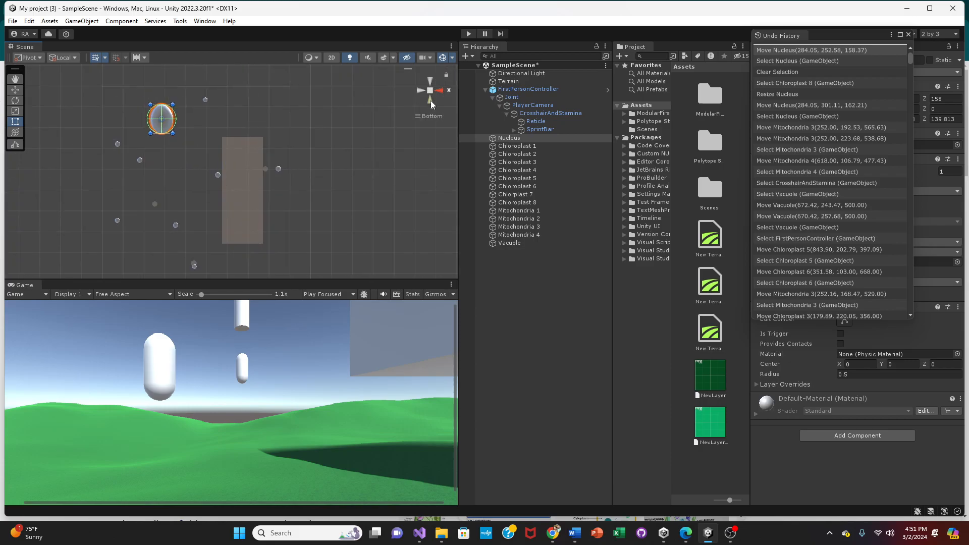
left_click(231, 206)
left_click_drag(231, 207, 218, 190)
left_click(229, 187)
left_click(155, 204)
left_click_drag(155, 204, 177, 182)
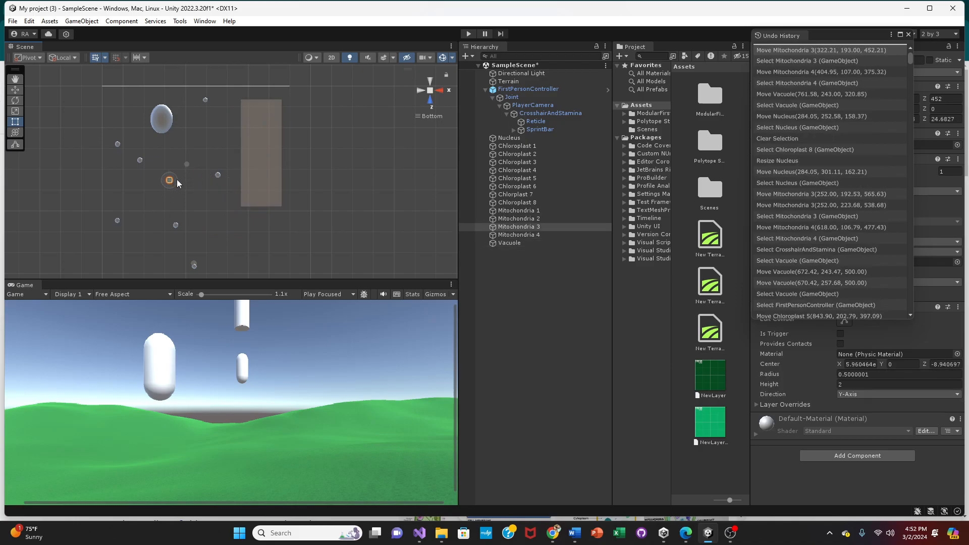
Step: Move Mitochondria 2 to about (837.7, 149, 271.7) and the Vacuole to about (701.9, 243, 556.1)
left_click(256, 160)
left_click_drag(260, 177, 241, 222)
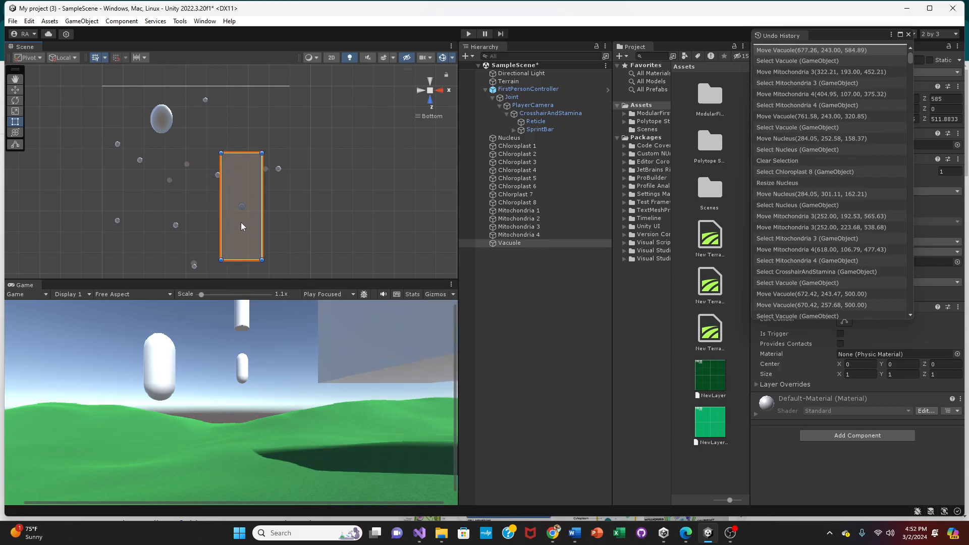
left_click(266, 169)
mouse_move(266, 167)
left_mouse_down()
mouse_move(271, 150)
mouse_move(255, 164)
left_mouse_up()
left_click(241, 177)
left_click(243, 167)
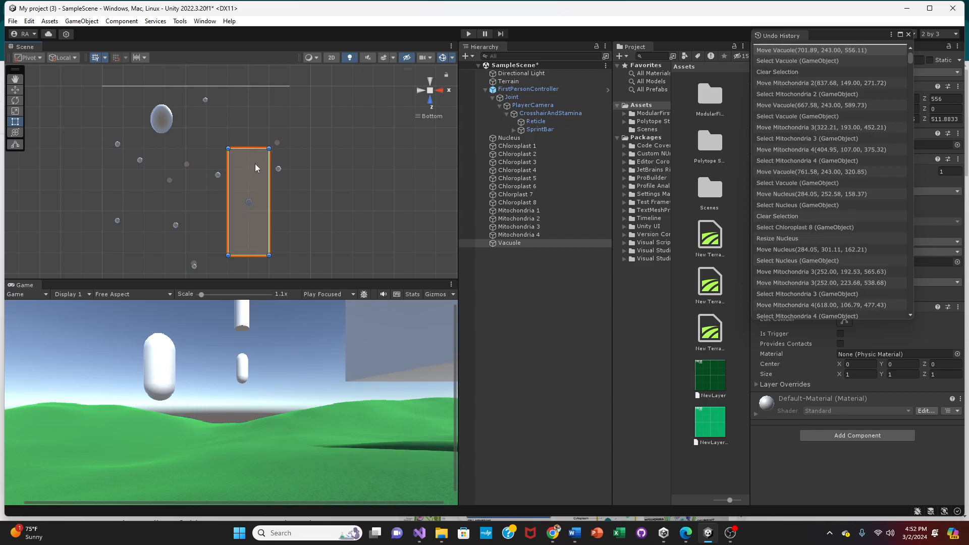
Step: In the front view, move Mitochondria 4 to about (380.8, 136, 375) and Chloroplast 1 to about (470, 139, 866)
left_click(433, 82)
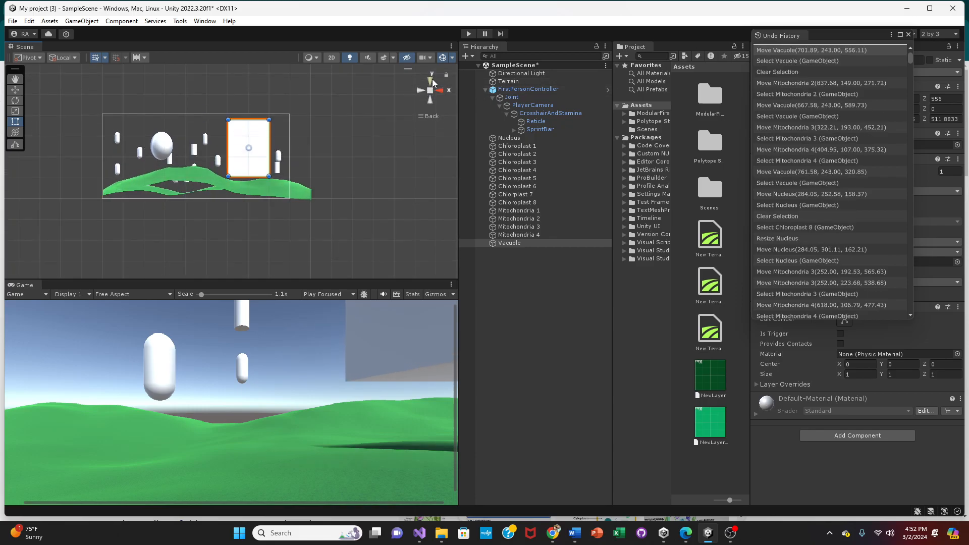
left_click(192, 185)
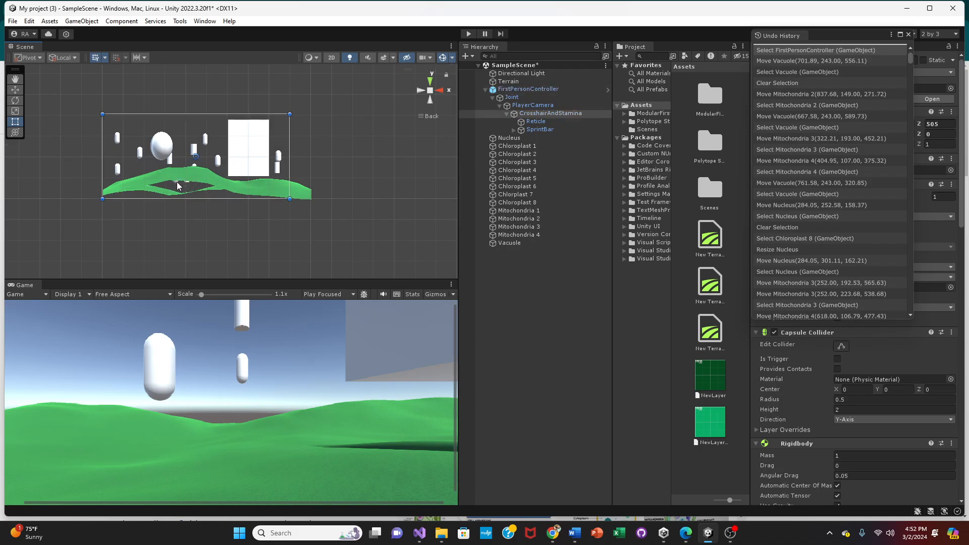
left_click(177, 183)
left_click(431, 101)
left_click(432, 101)
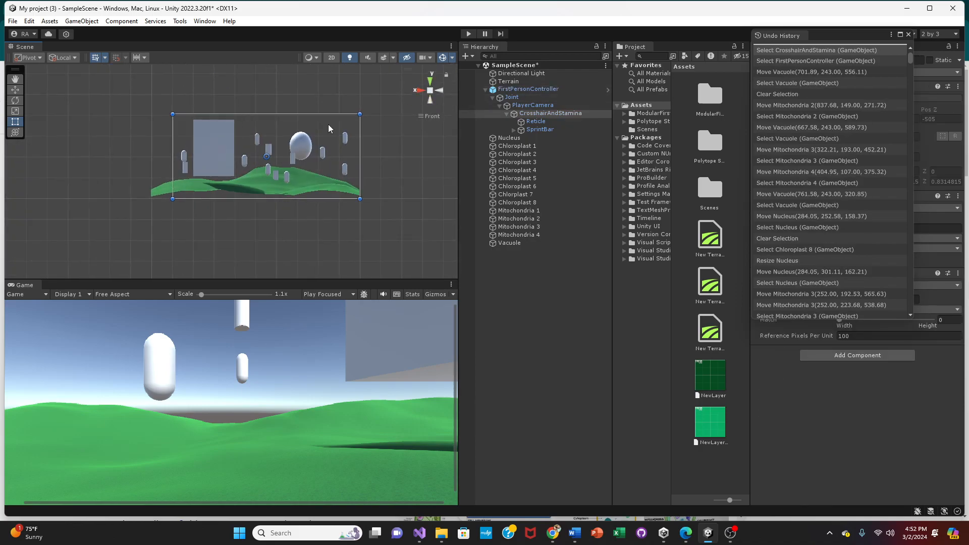
left_click(276, 175)
left_click_drag(276, 176, 262, 174)
left_click(267, 171)
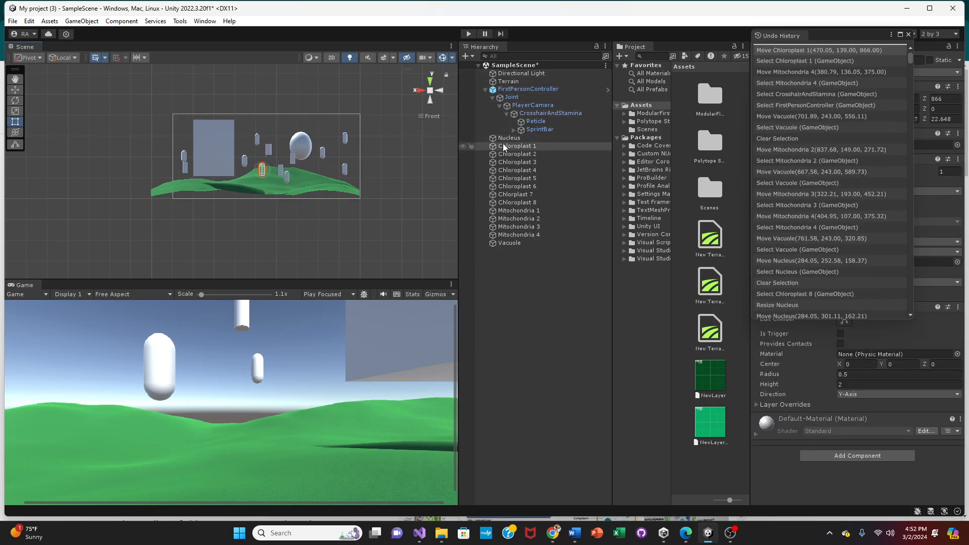
Step: In the top view, move Mitochondria 1 to about (325.2, 236, 809.8) and widen the Nucleus into a round sphere
left_click(431, 81)
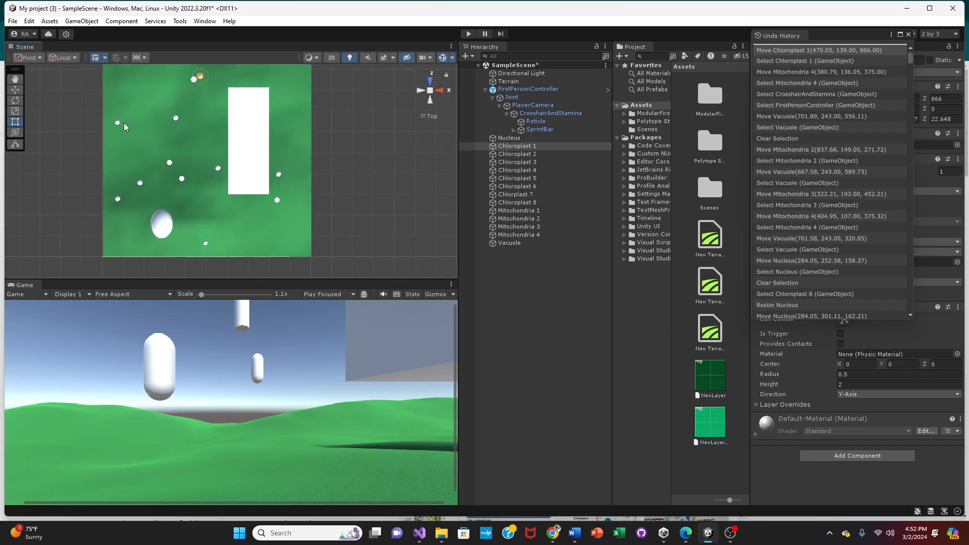
left_click(194, 79)
left_click_drag(194, 79, 170, 87)
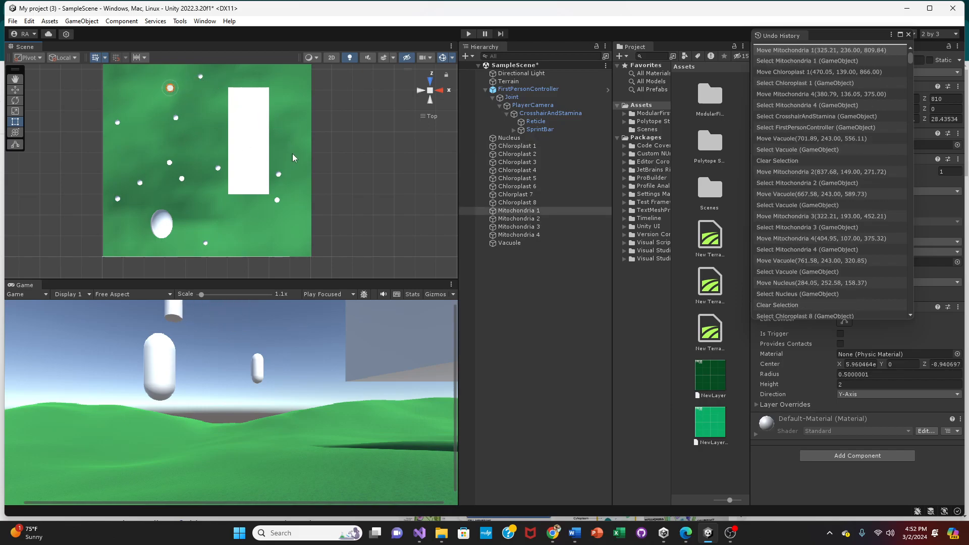
left_click(169, 231)
left_click_drag(149, 225, 142, 226)
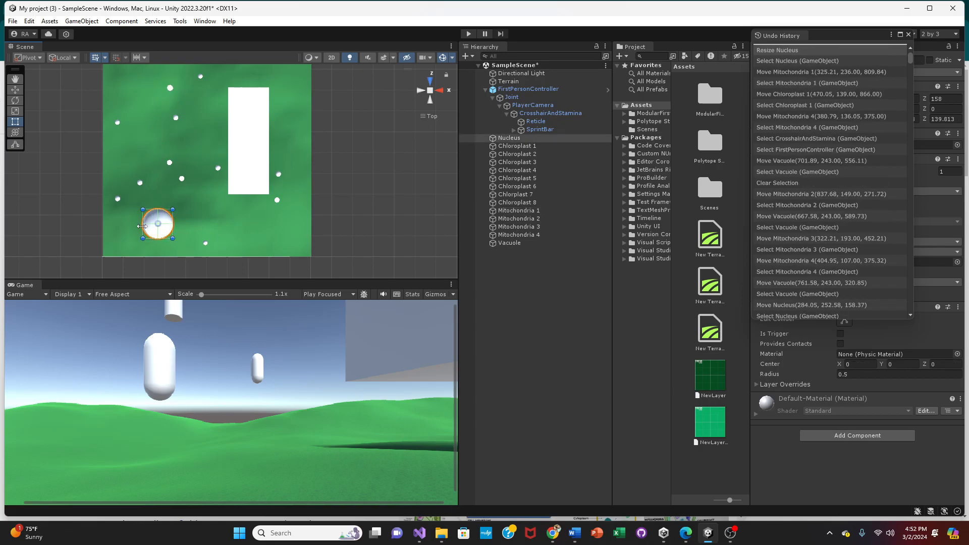
left_click(238, 225)
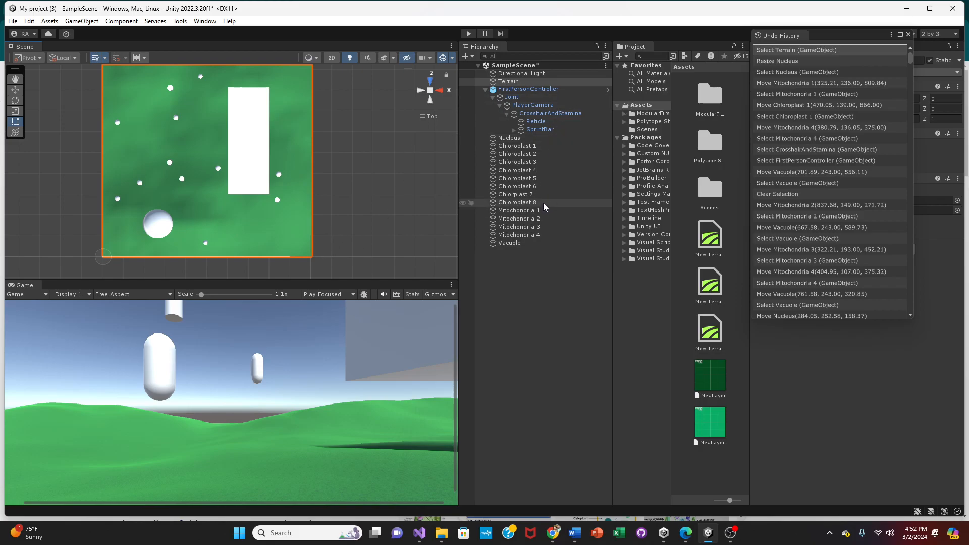
Step: In the front view, move Chloroplast 5, Mitochondria 1 and Mitochondria 3 to about X/Y 876/129.4, 381/237.6 and 299.6/189.8, and select the Nucleus
left_click(430, 101)
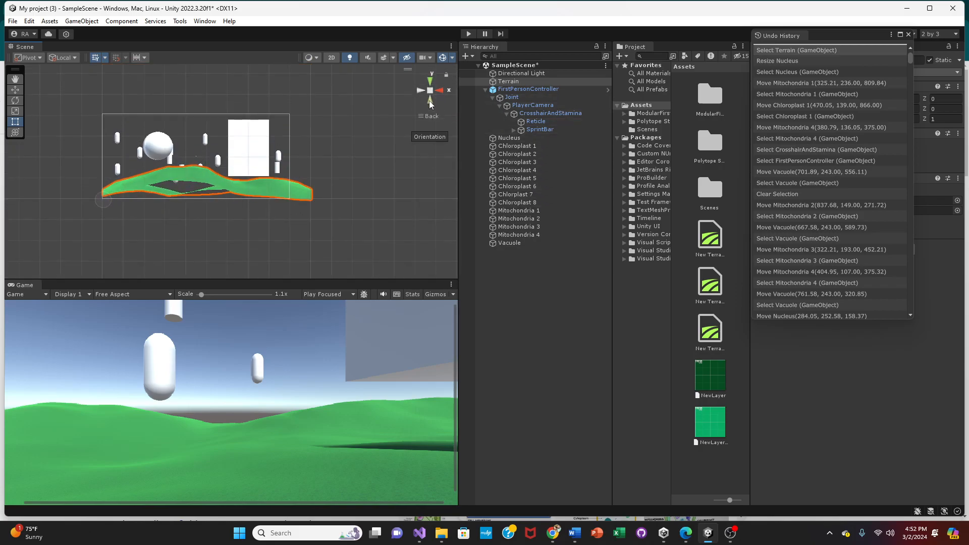
left_click(429, 101)
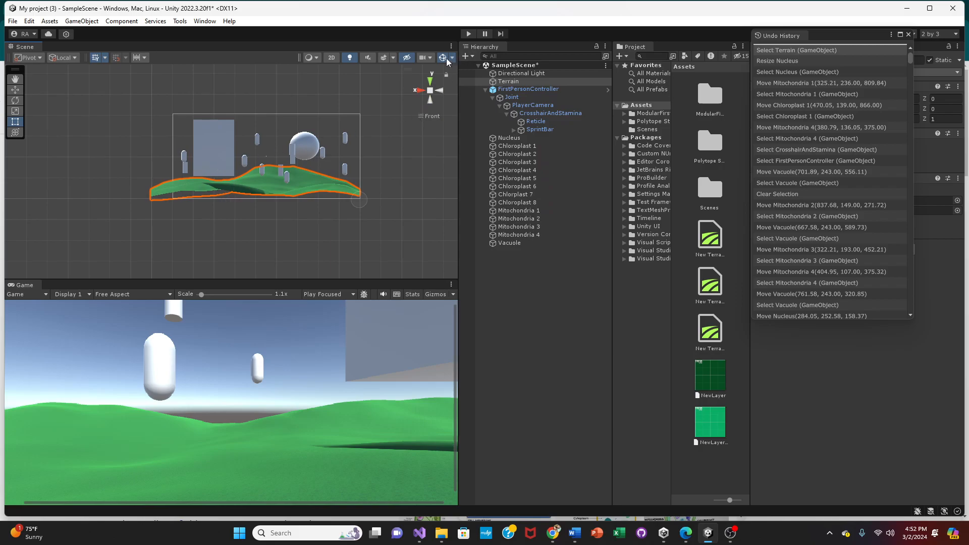
scroll(251, 196, "up", 5)
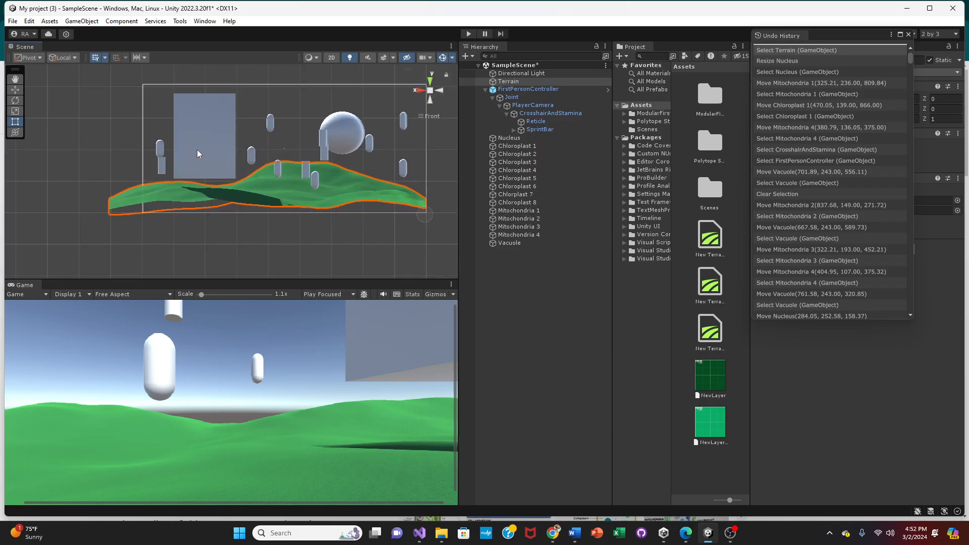
left_click_drag(160, 154, 151, 171)
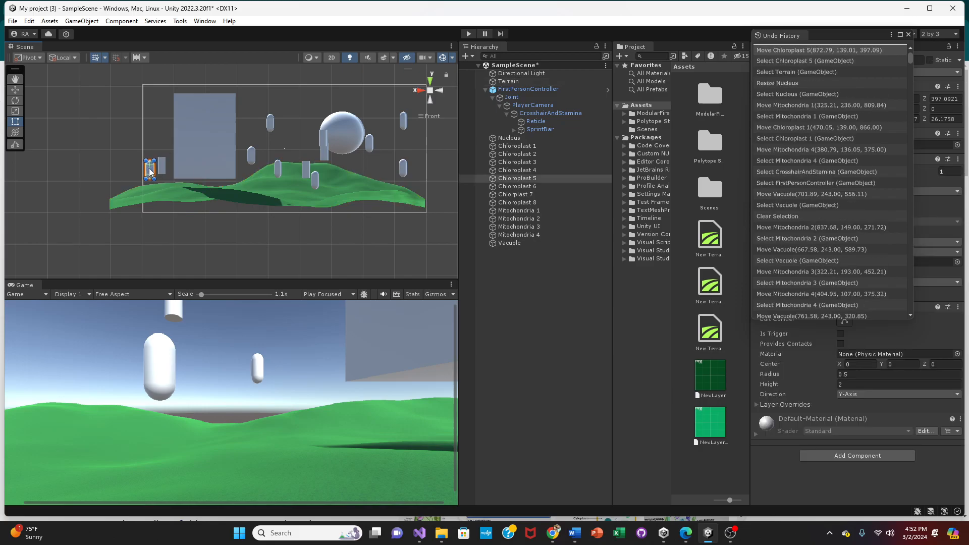
left_click(328, 148)
mouse_move(328, 148)
left_mouse_down()
mouse_move(310, 146)
mouse_move(333, 159)
left_mouse_up()
left_click(326, 157)
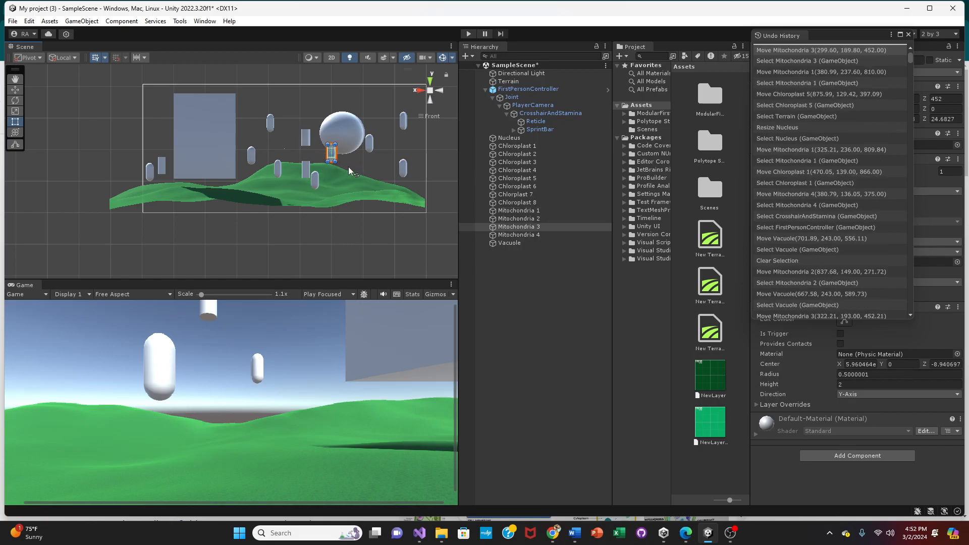
left_click(343, 132)
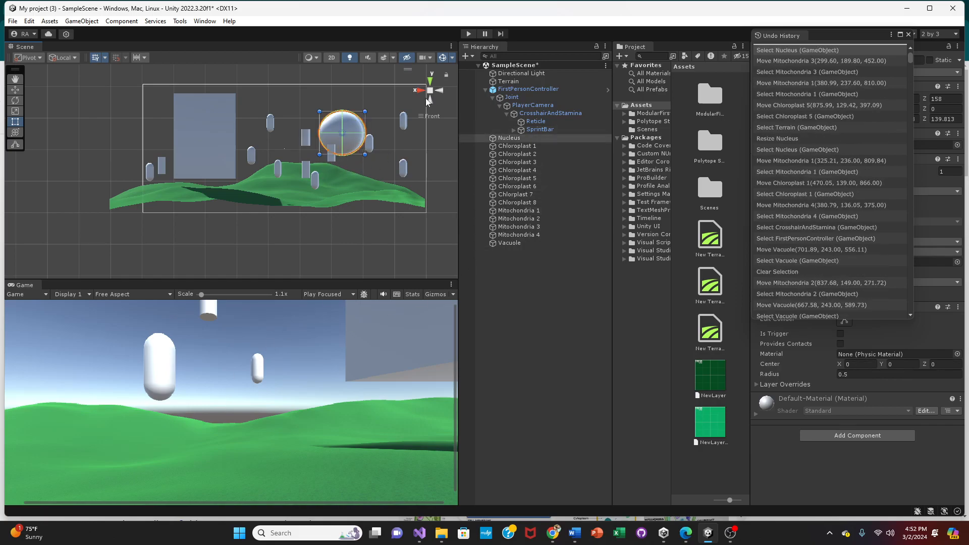
Step: Set the game view scale to 1x, play-test the scene to inspect the organelles above the terrain, and stop play mode
scroll(247, 381, "down", 1)
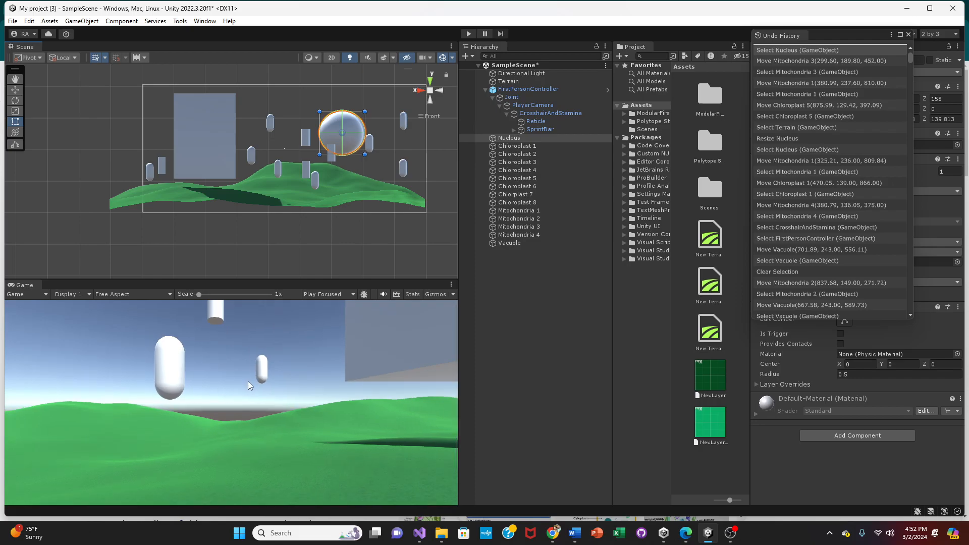
scroll(239, 368, "up", 2)
scroll(239, 364, "down", 2)
left_click(469, 34)
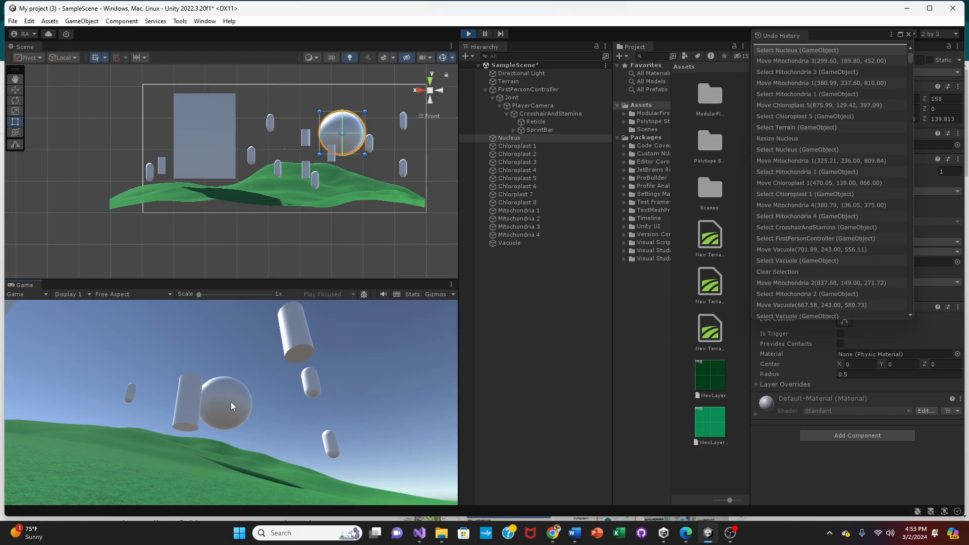
left_click(469, 34)
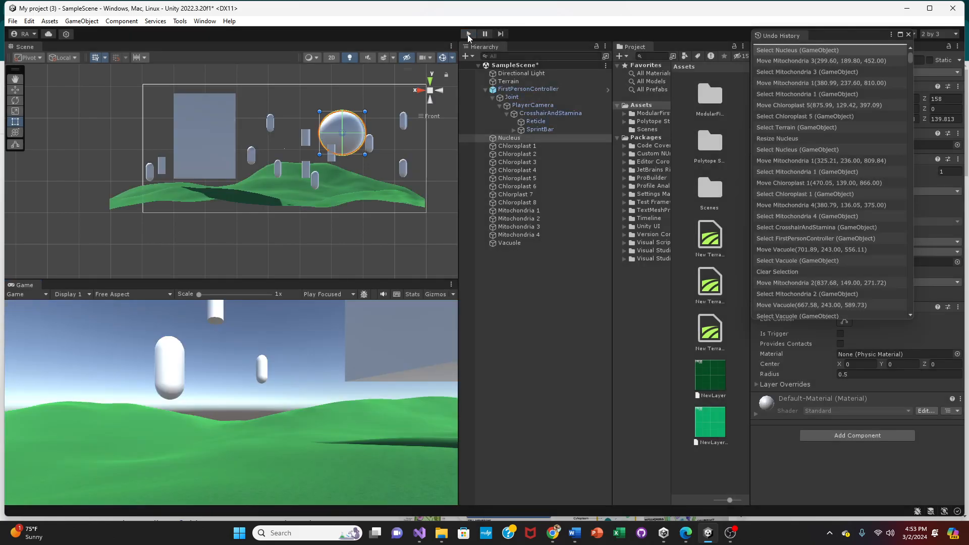